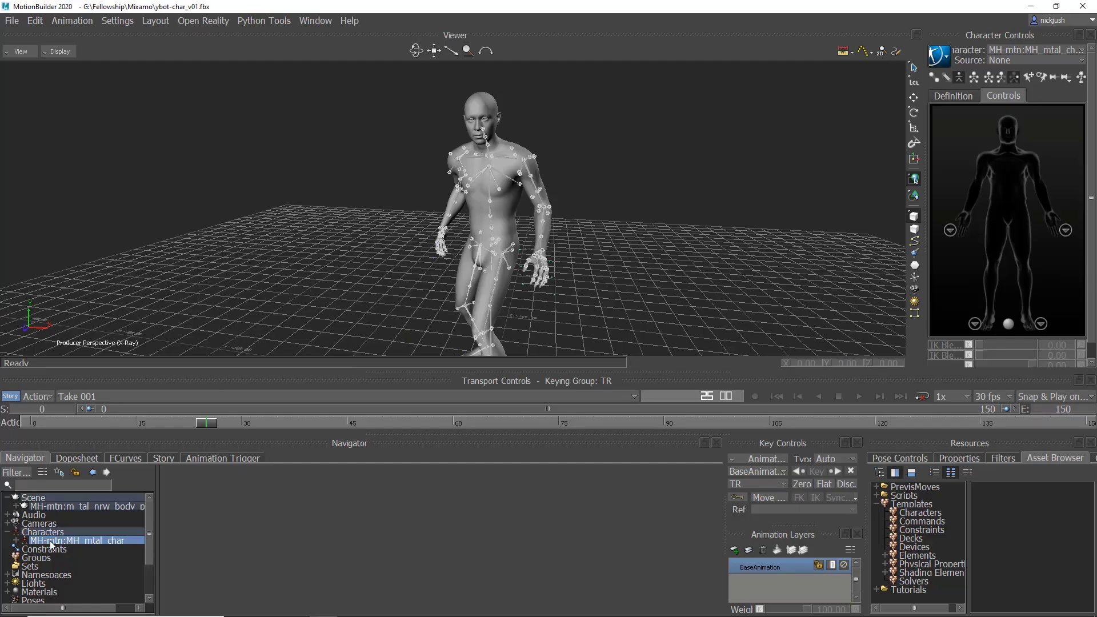
- Plot the character onto its control rig from Character Settings
double_click(51, 545)
click(364, 506)
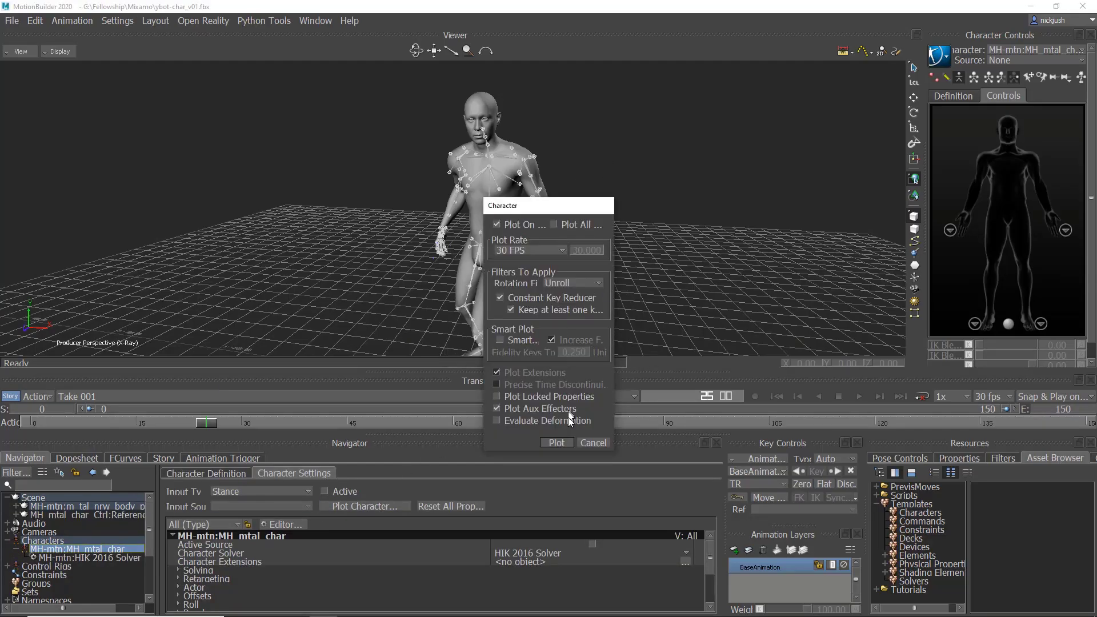
click(563, 444)
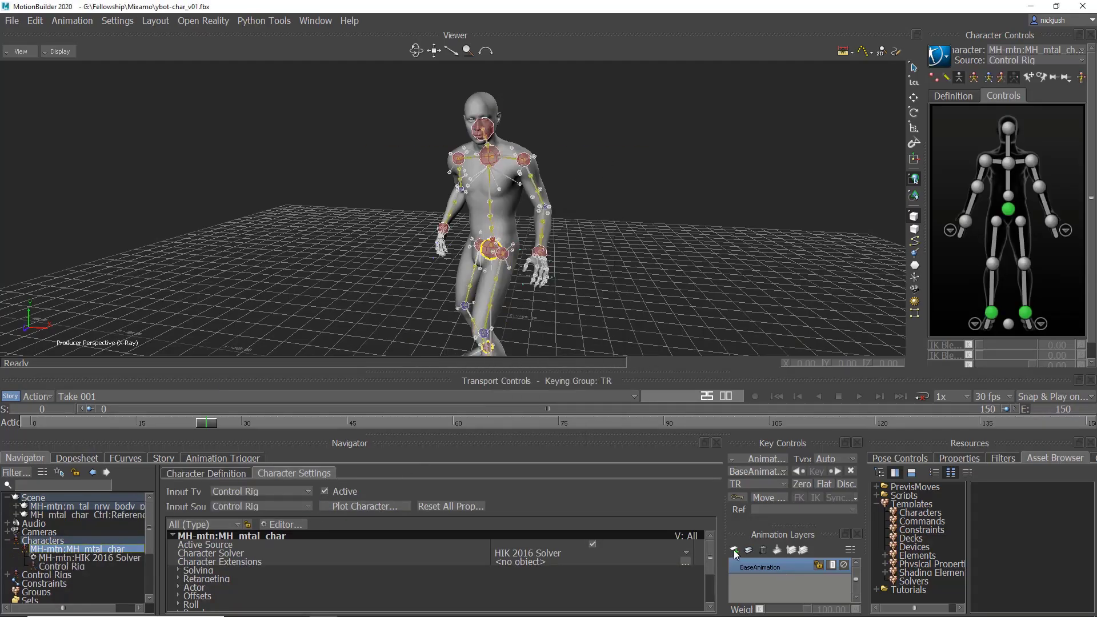
- With Body Part keying on, raise both shoulder effectors and key the arms-up pose
click(450, 162)
click(1000, 77)
drag(452, 172, 417, 103)
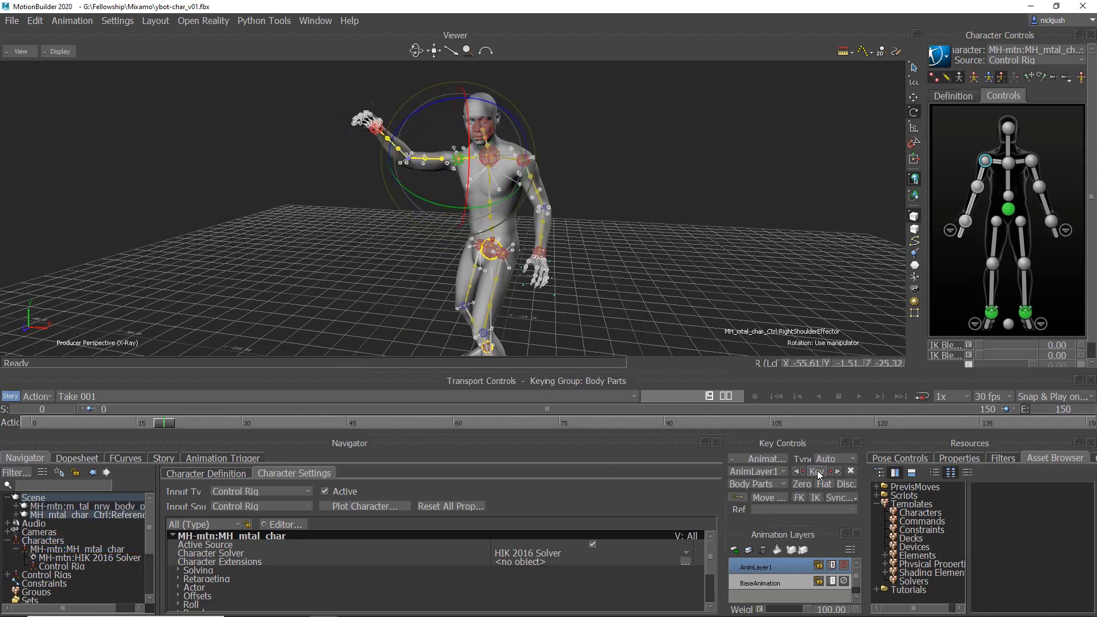
click(818, 471)
click(523, 159)
drag(566, 188, 577, 132)
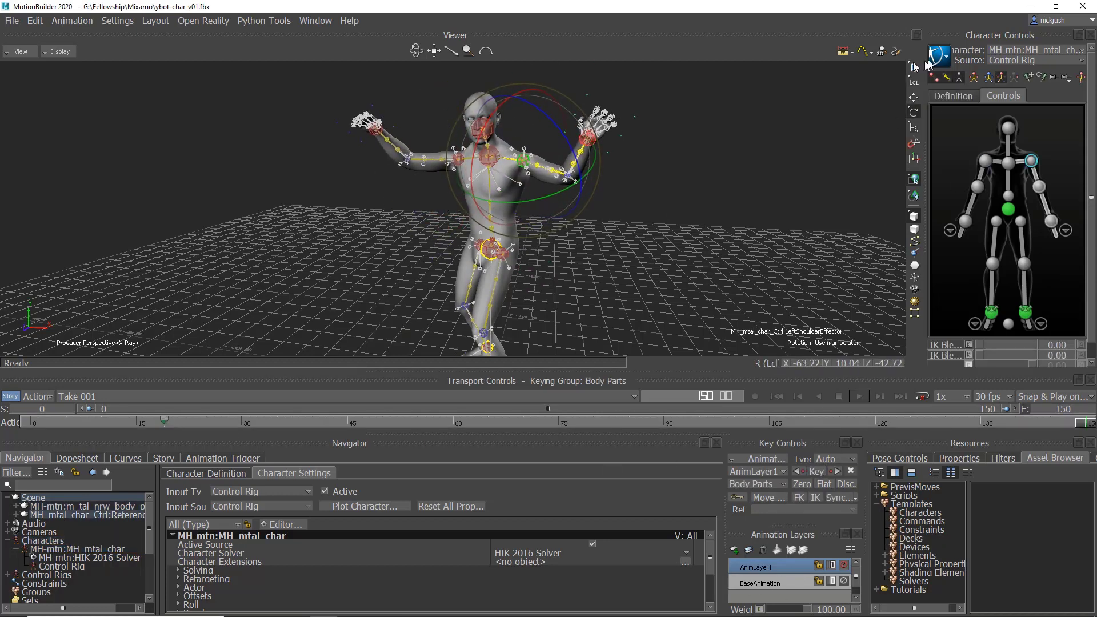
click(11, 20)
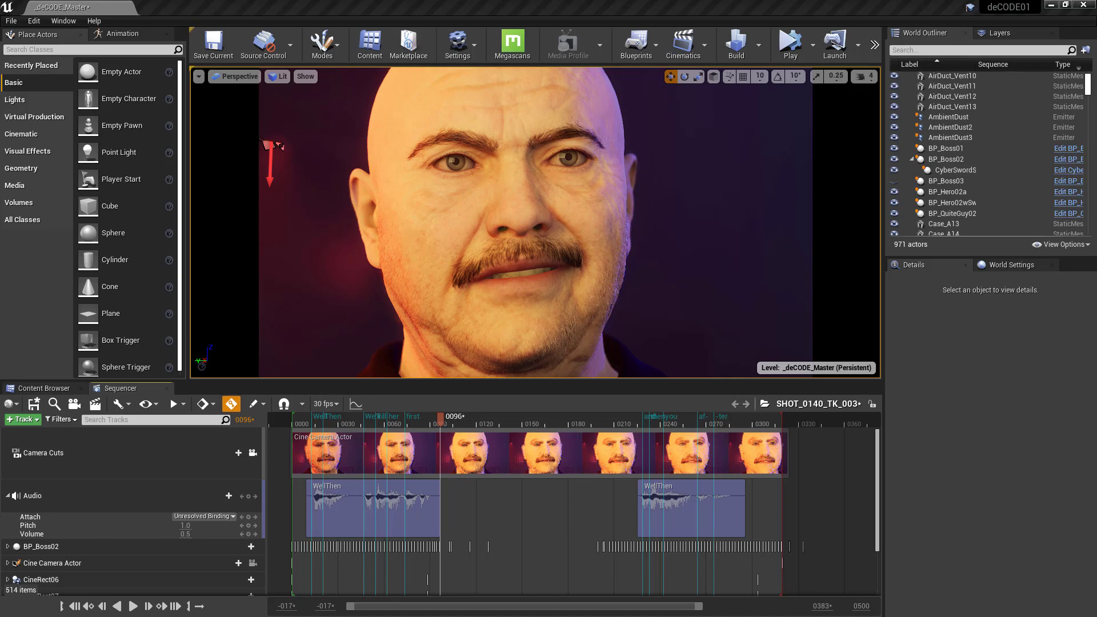
drag(1096, 72, 605, 98)
- Bring Faceware Studio to the front and maximize its window
key(alt+Tab)
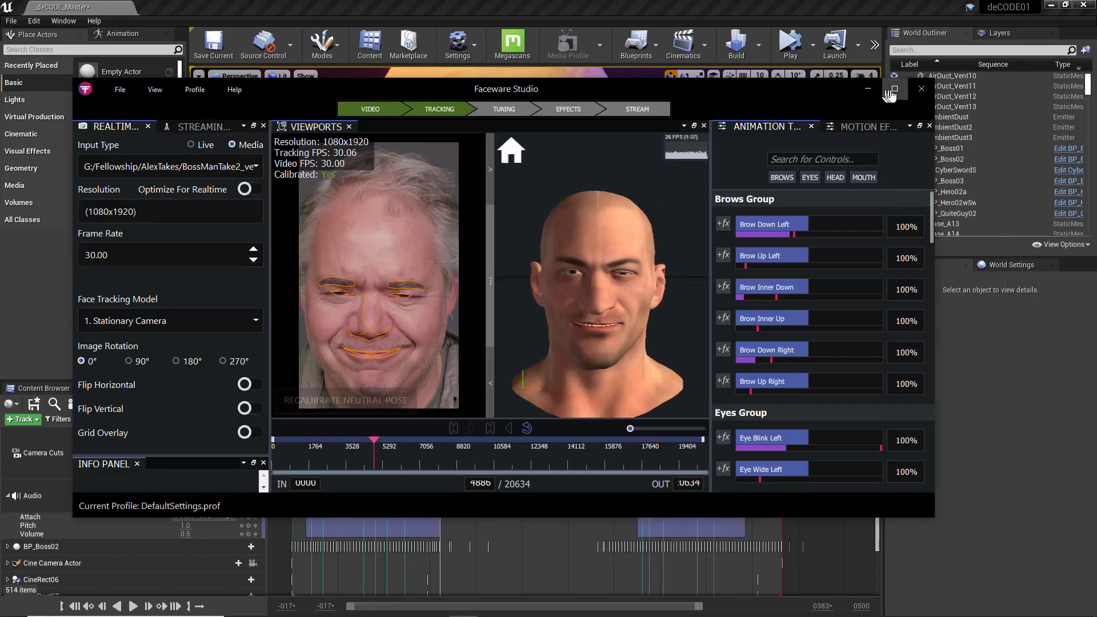
click(886, 106)
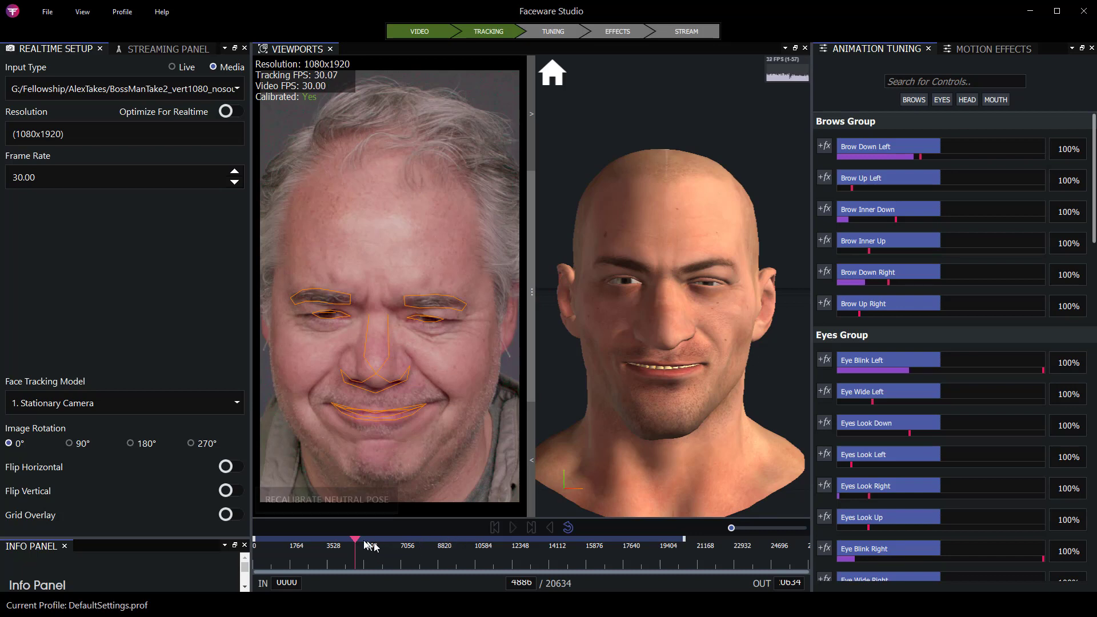
- Play, scrub and stop the BossManTake2 take to review the avatar's tracked expressions
click(513, 528)
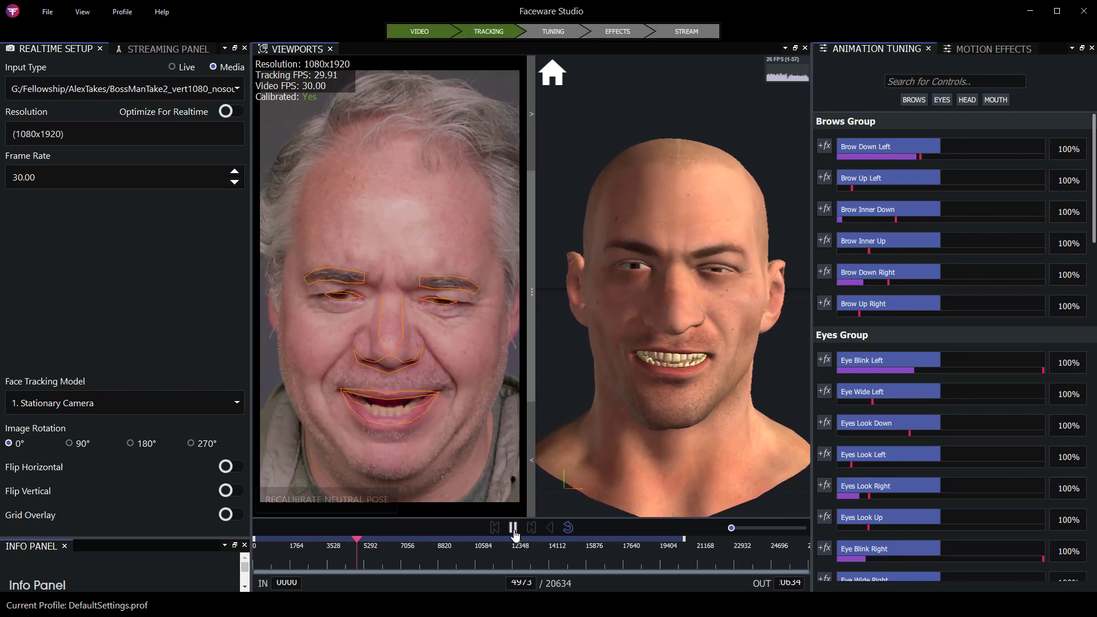
click(514, 528)
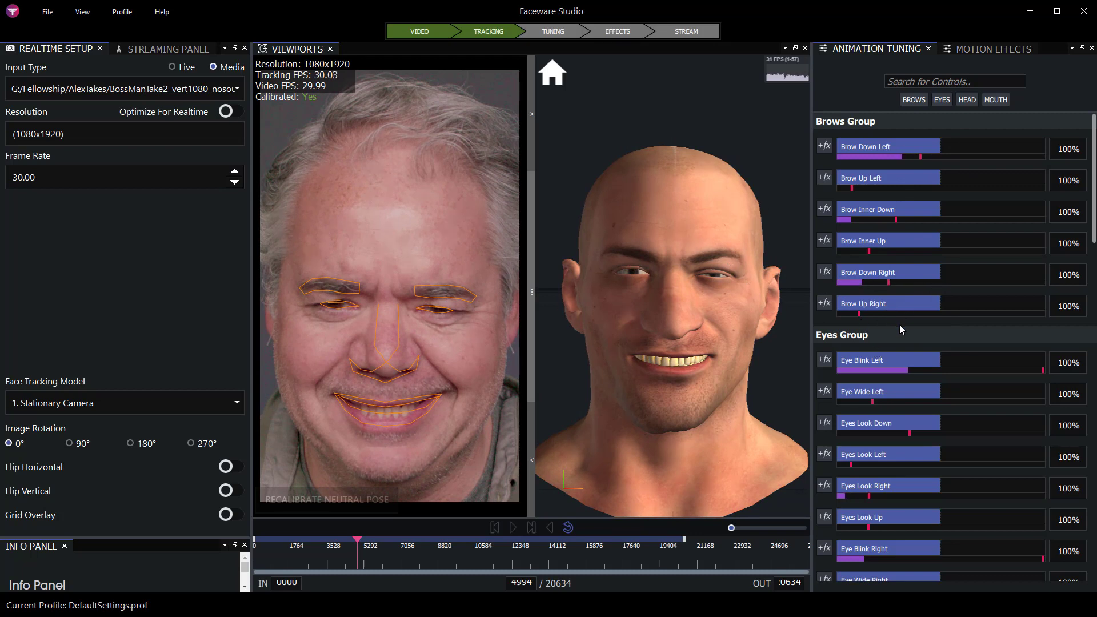
mouse_move(881, 374)
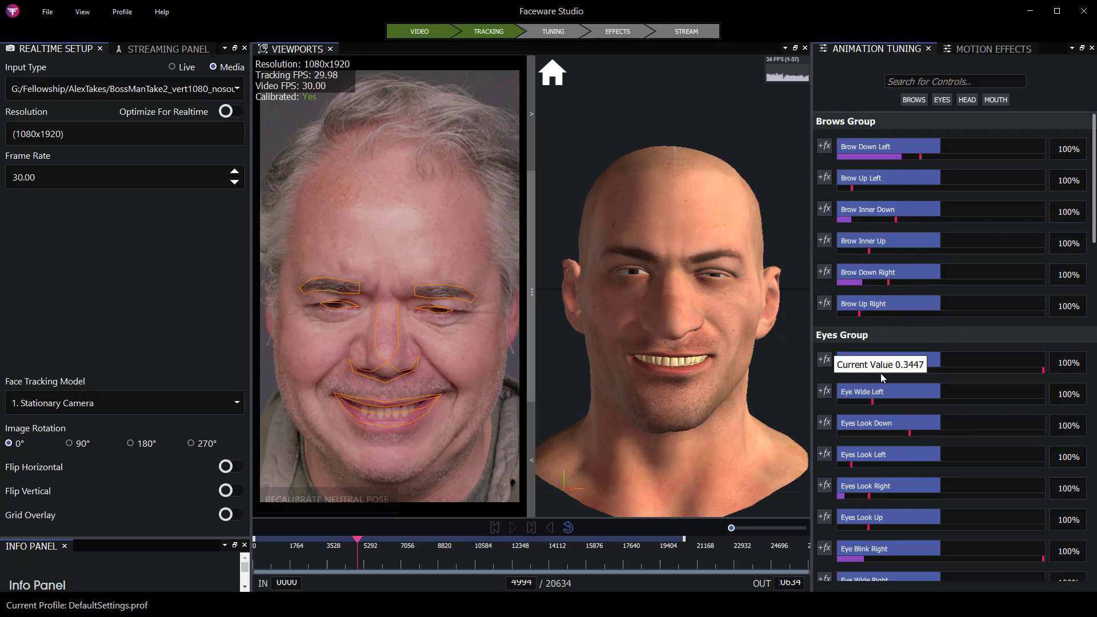
drag(358, 540, 347, 544)
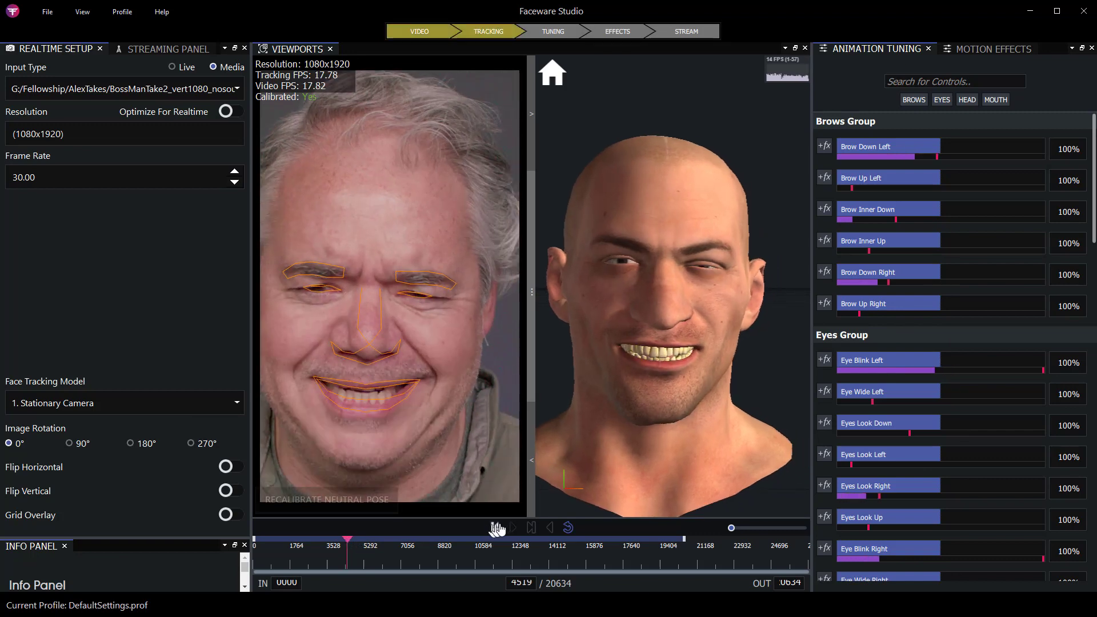
click(513, 527)
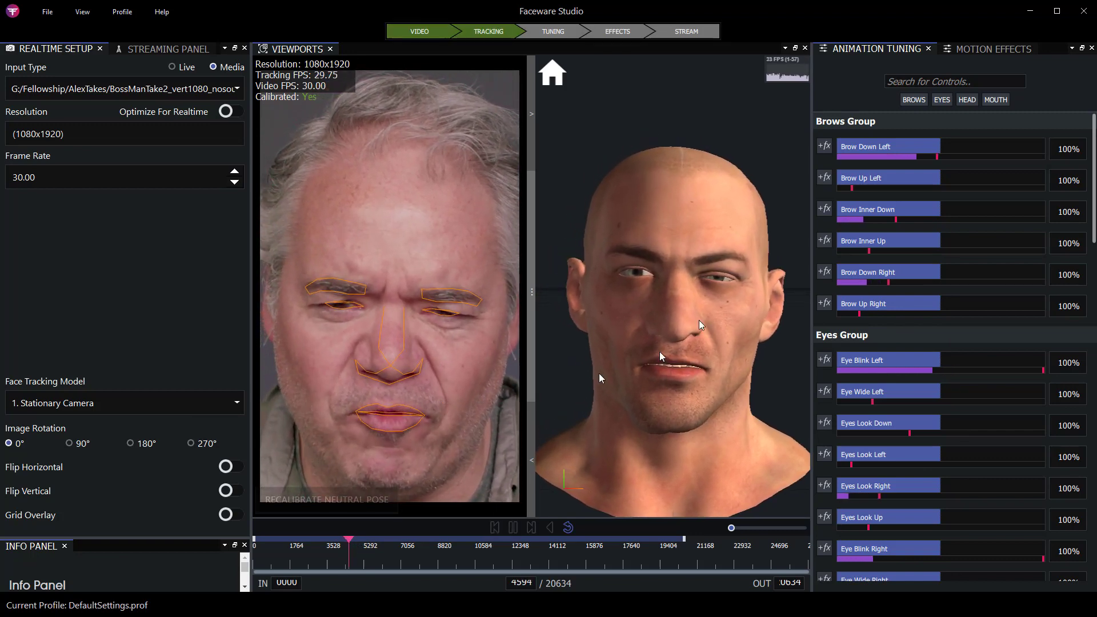
click(513, 528)
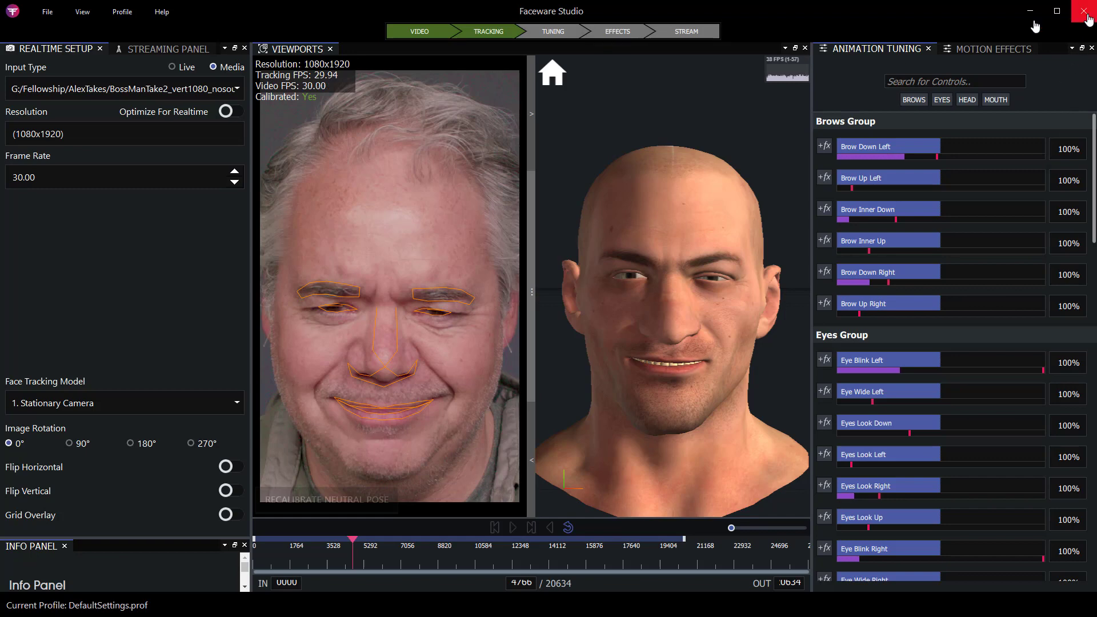
- Restore the Faceware Studio window and move it off the right screen edge
click(1057, 11)
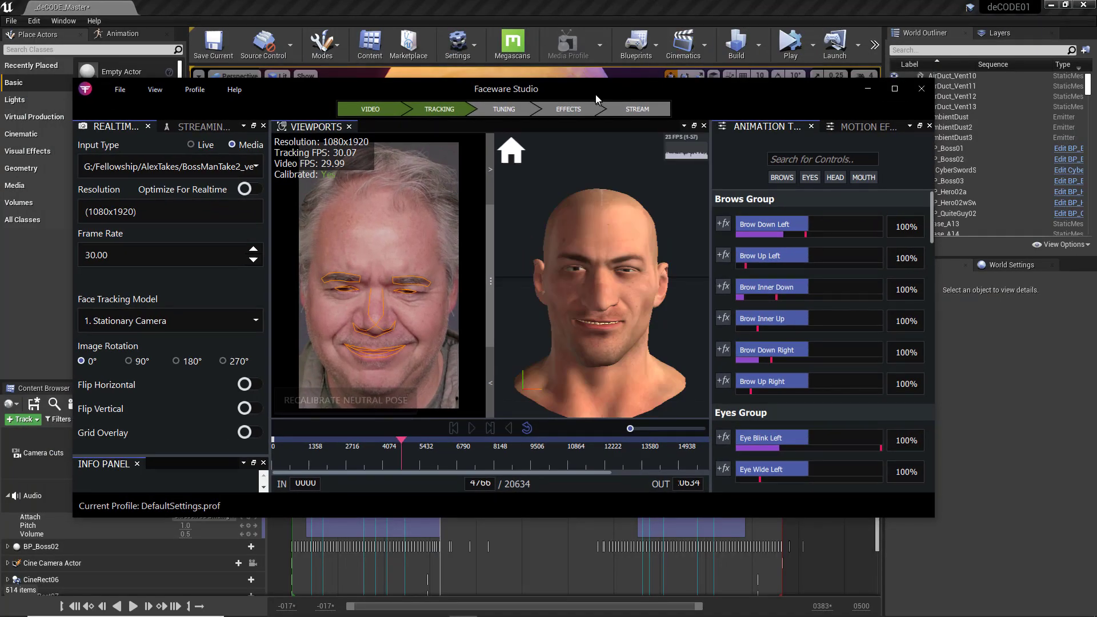
drag(596, 94, 1096, 69)
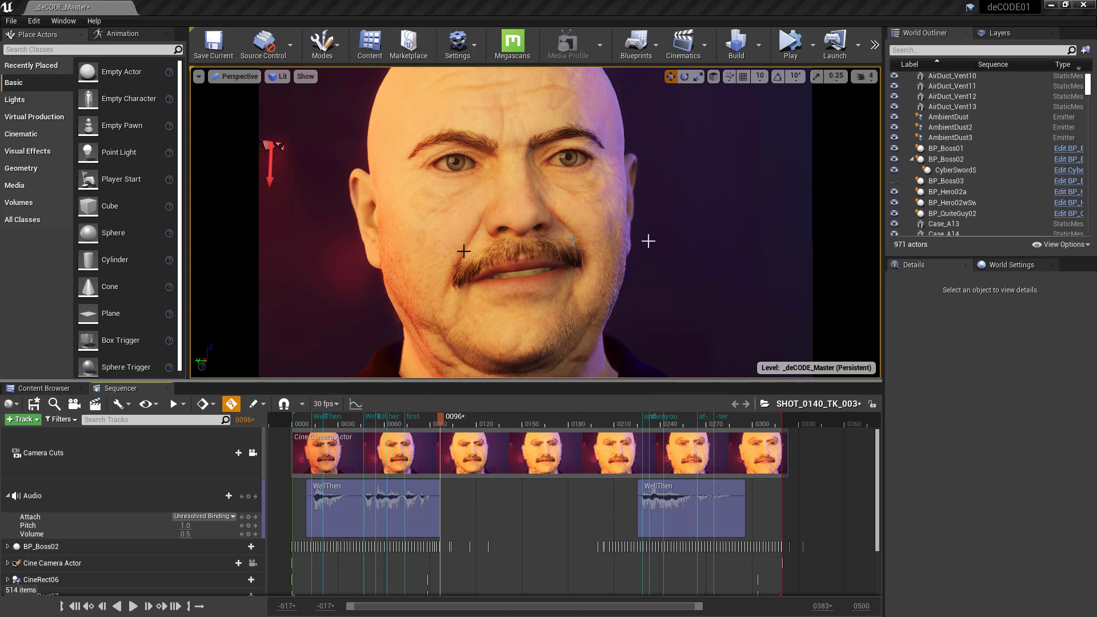
- Open WellThen_v01 from Content Browser folder FACEANIM > BOSSFACE > WellThen
click(41, 390)
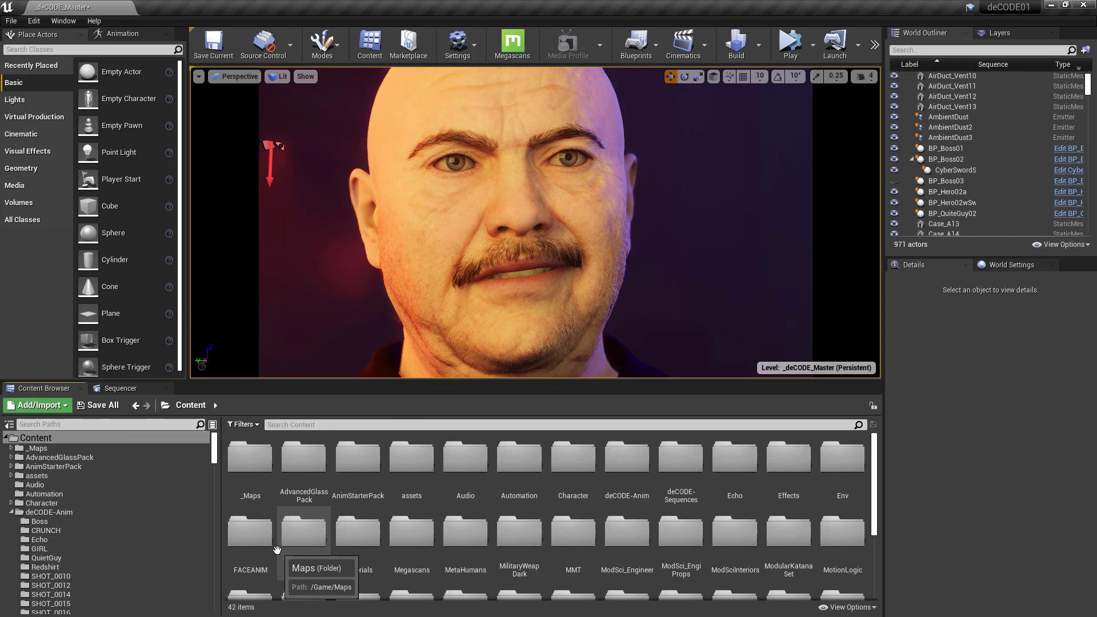
double_click(242, 535)
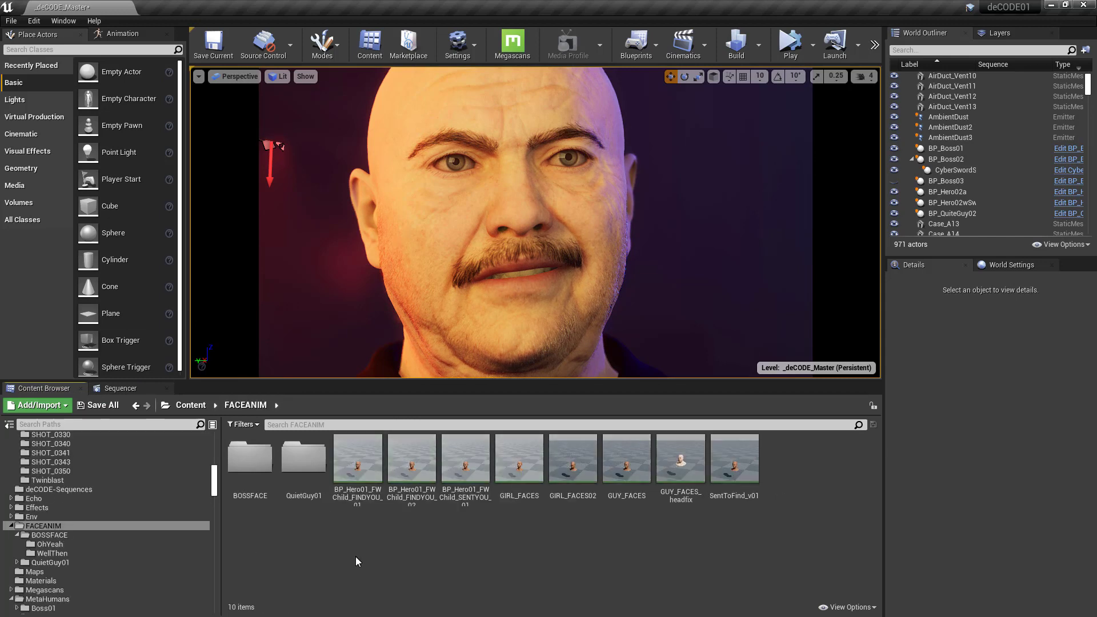
double_click(251, 495)
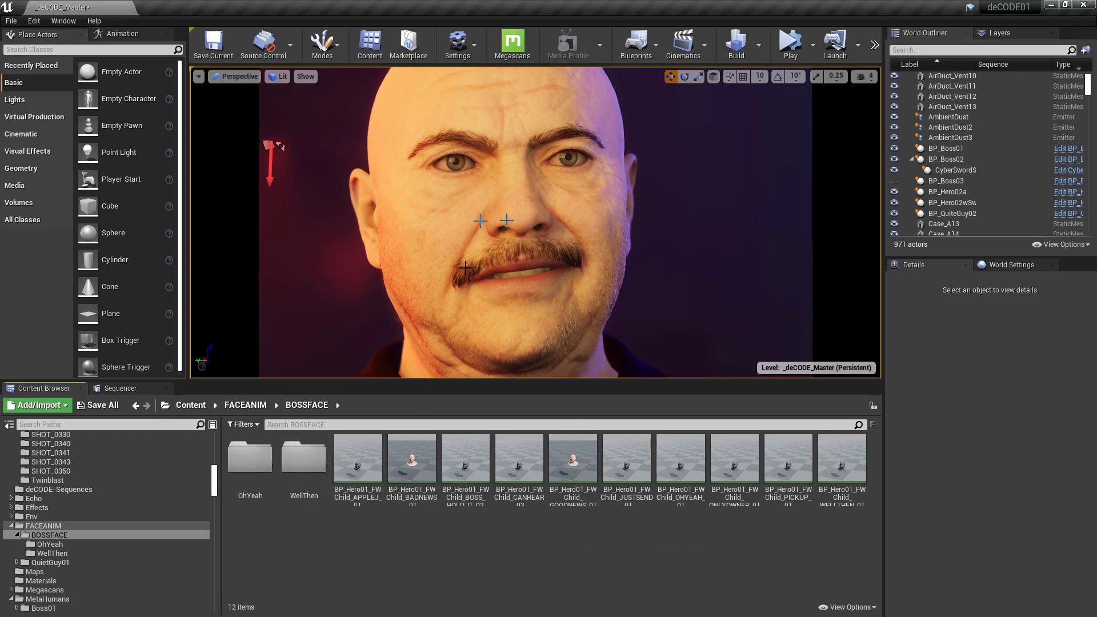
double_click(307, 463)
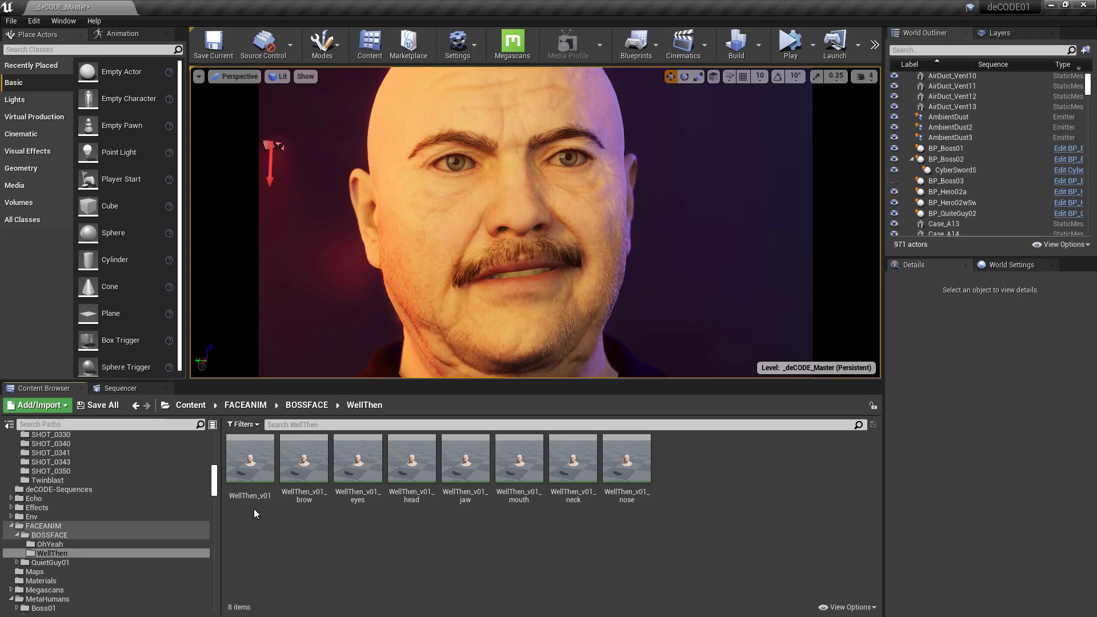
double_click(247, 476)
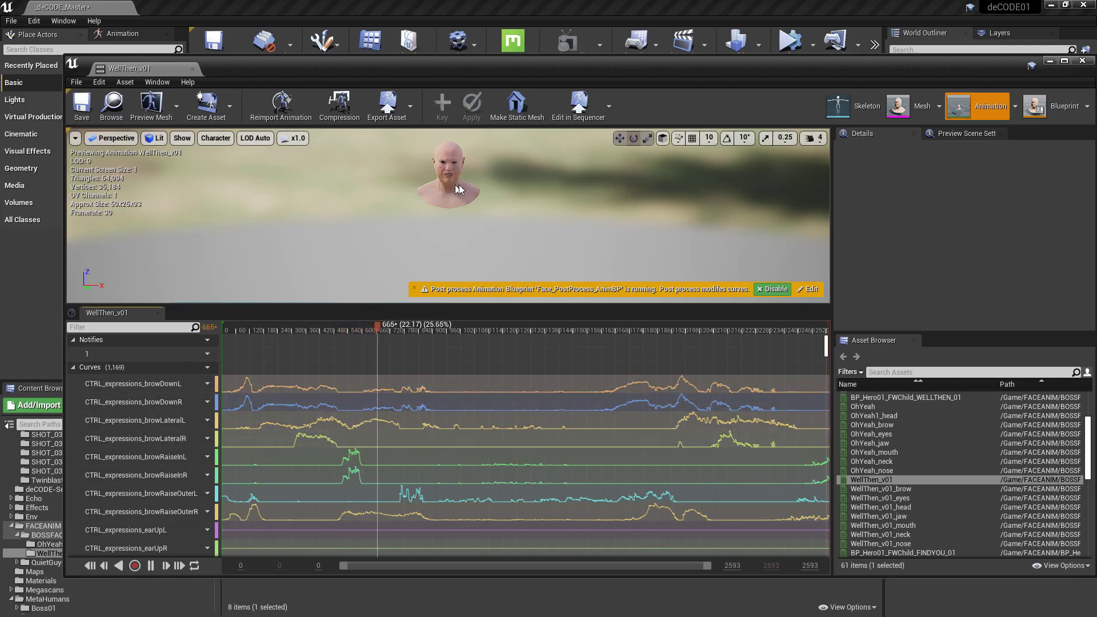
- Pause the preview and filter the curve list by 'lod', then by 'wm'
click(150, 565)
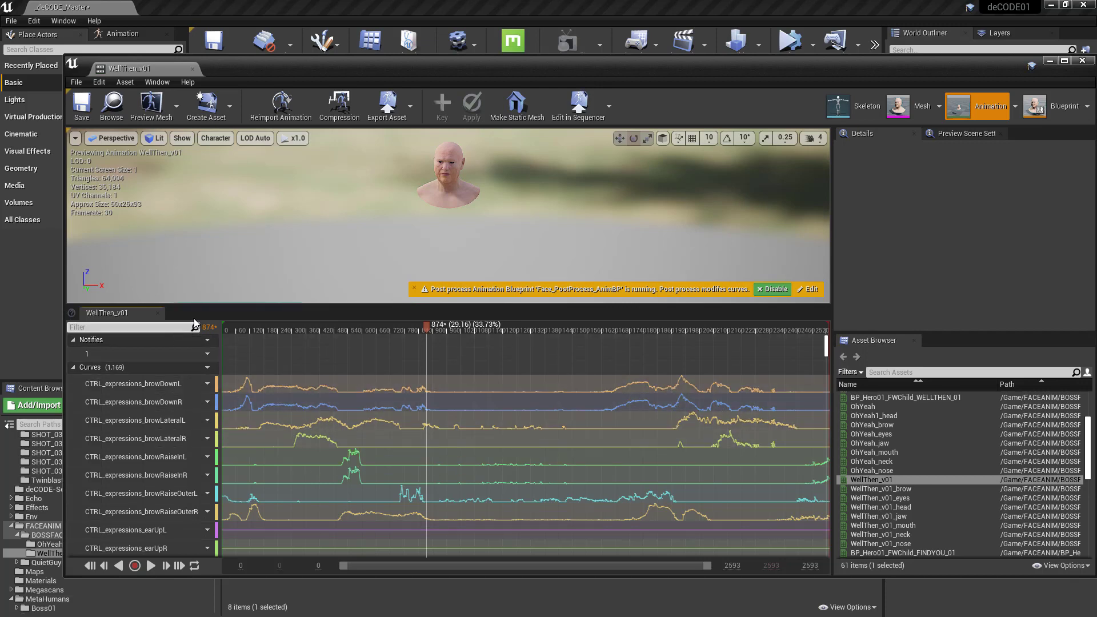
text(lod)
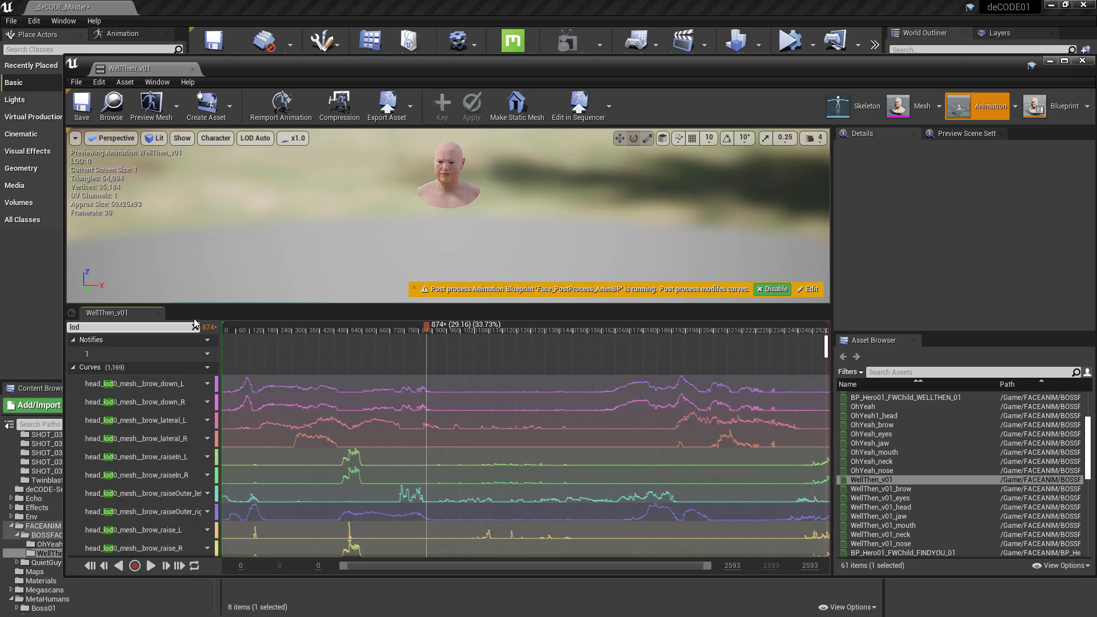
scroll(155, 438, down, 5)
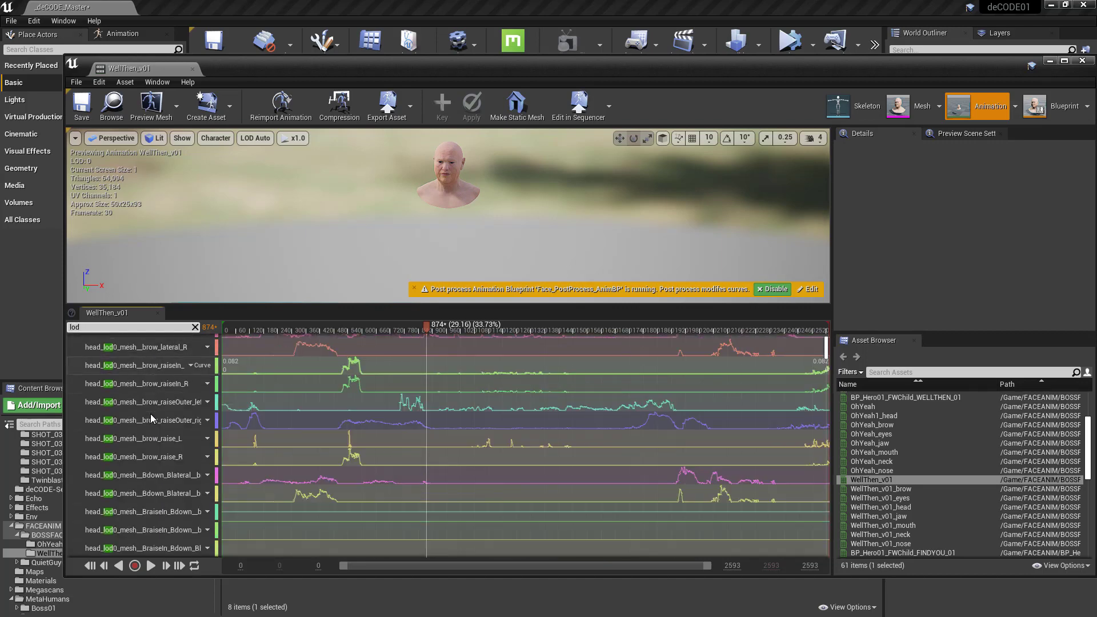
scroll(155, 438, up, 5)
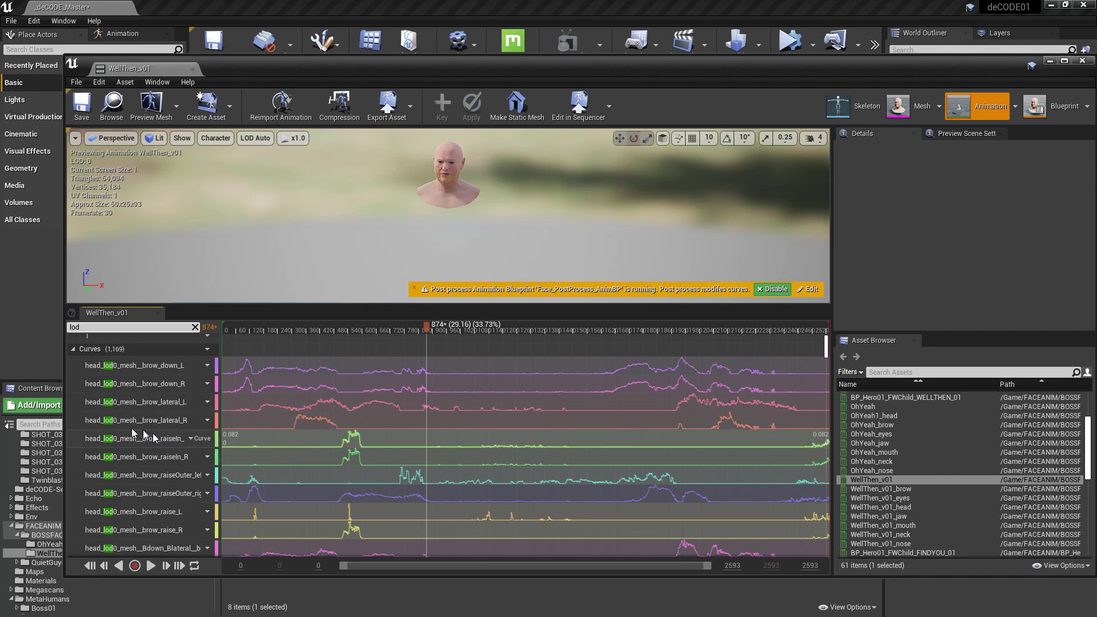
scroll(123, 477, down, 10)
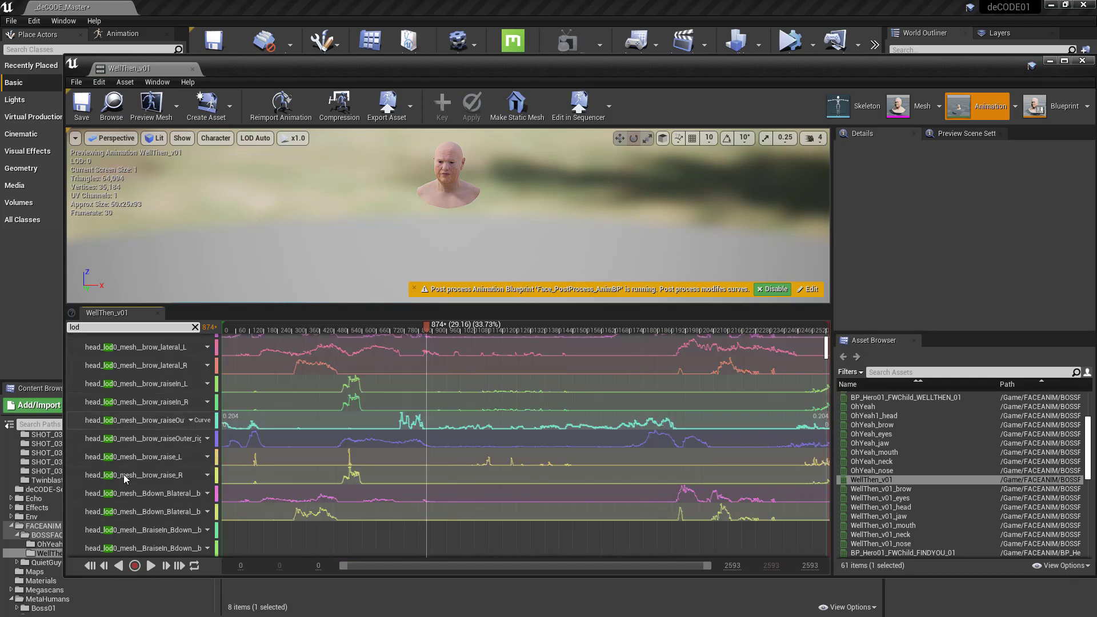
scroll(130, 481, down, 5)
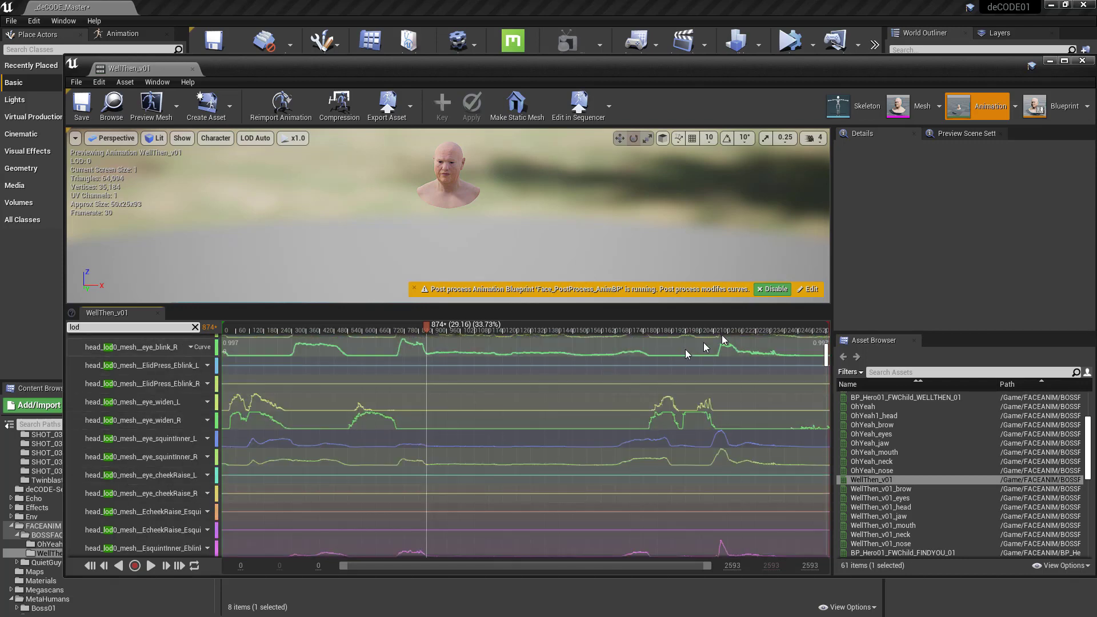
mouse_move(823, 352)
mouse_down()
mouse_move(830, 462)
mouse_move(832, 335)
mouse_up()
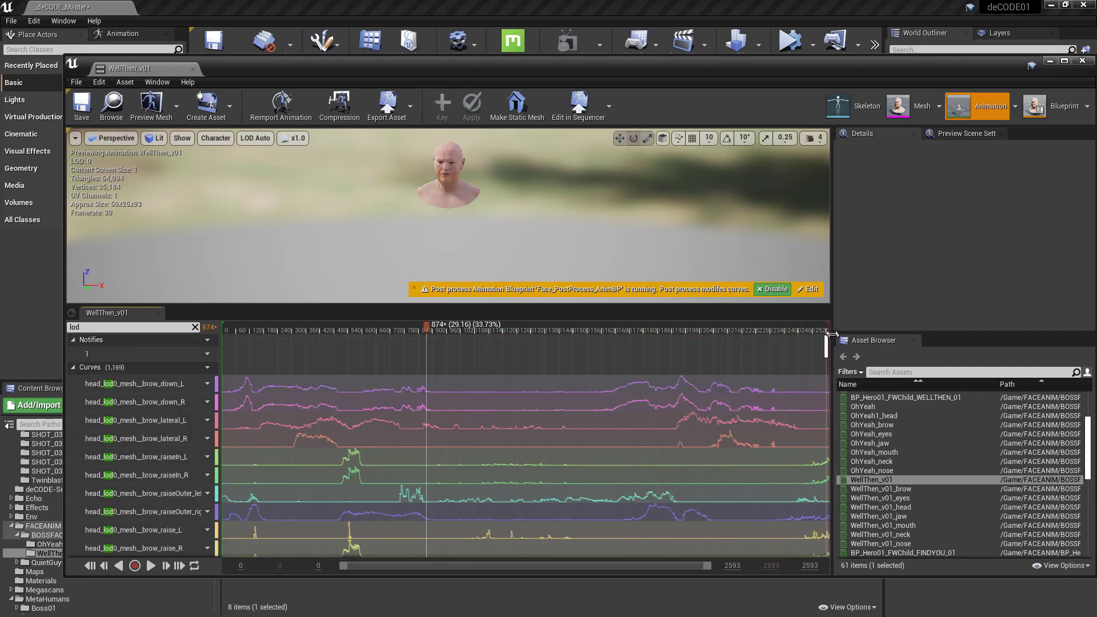
double_click(103, 324)
text(wm)
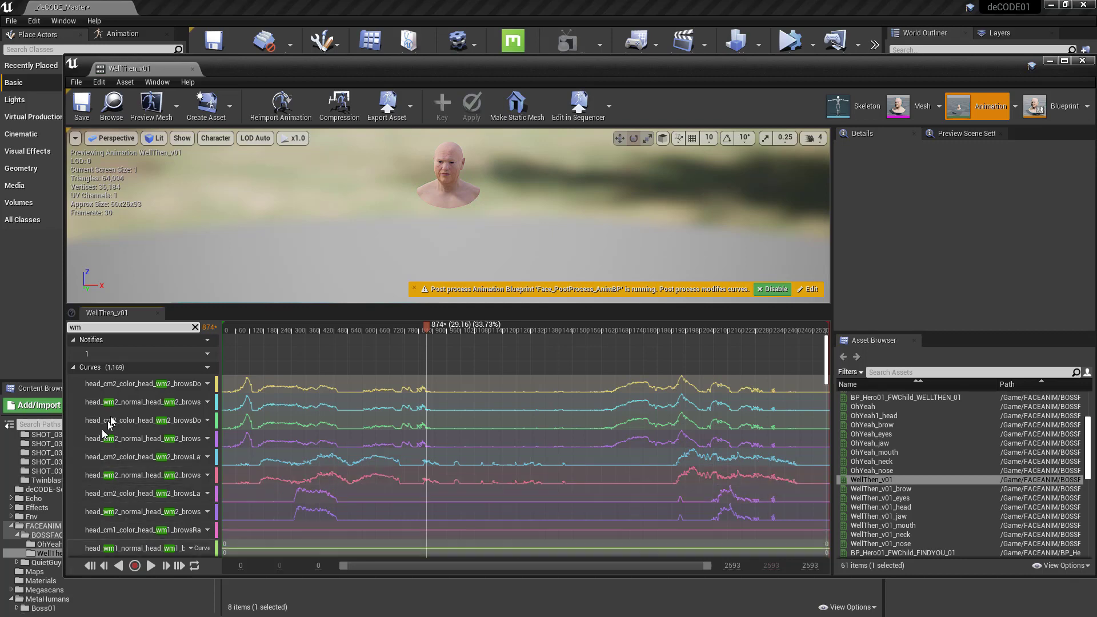
- Clear the curve filter and scrub the WellThen_v01 timeline from frame 874 to 1660
click(195, 326)
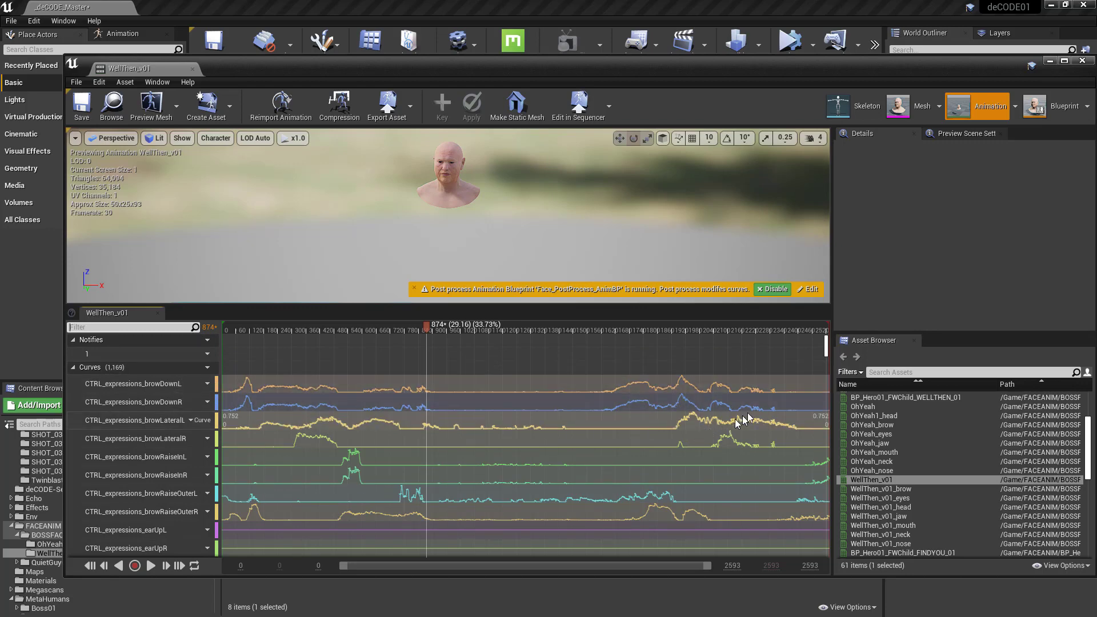
drag(825, 346, 824, 372)
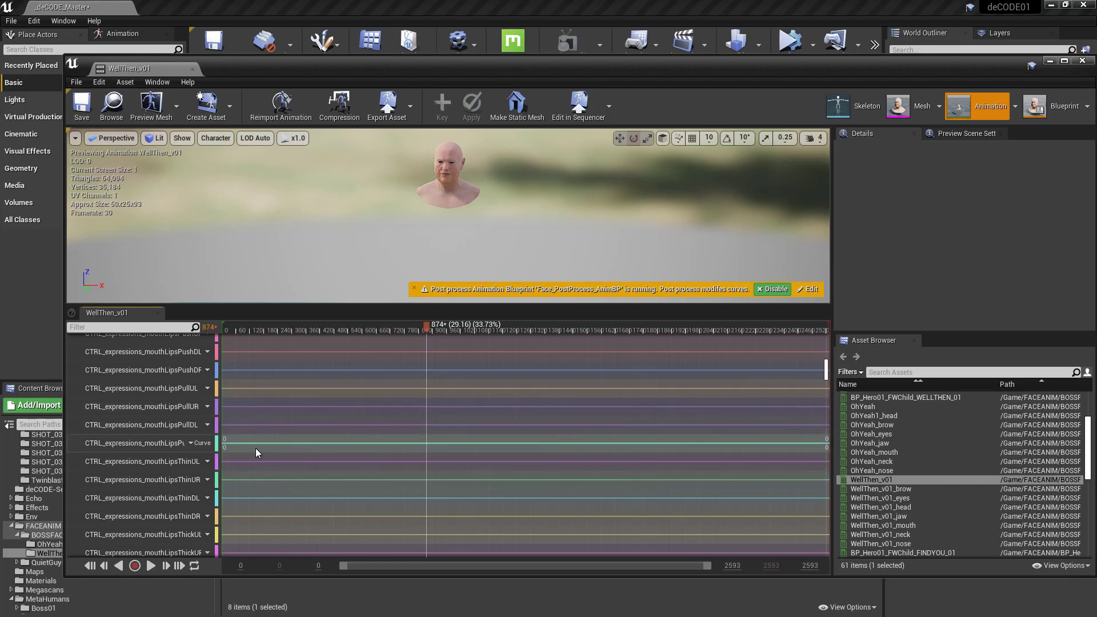
drag(826, 373, 827, 342)
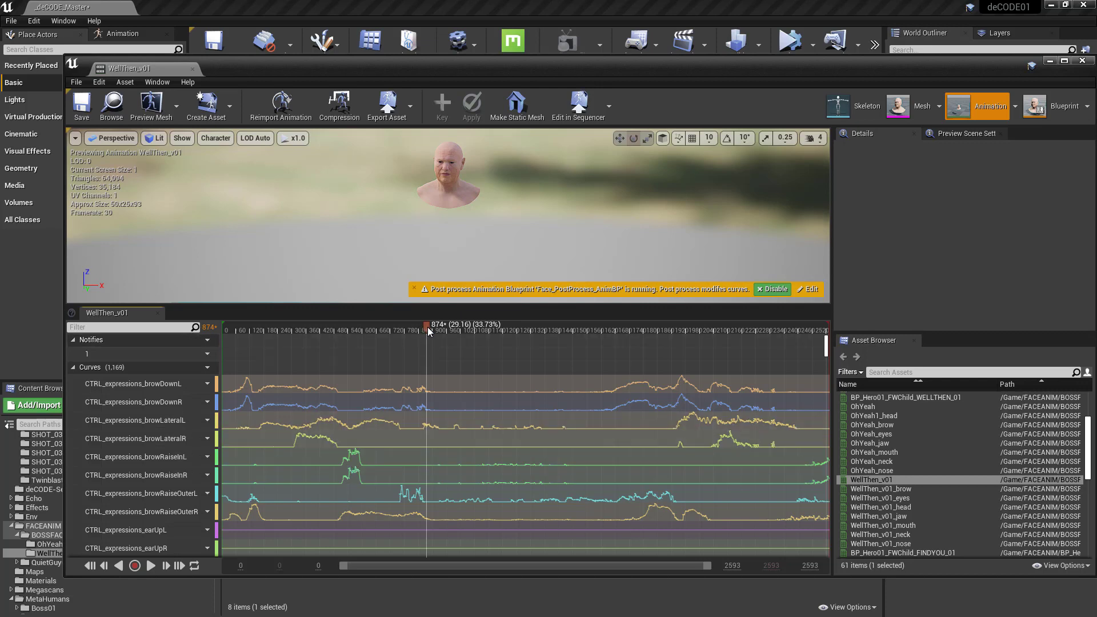
drag(469, 336, 610, 336)
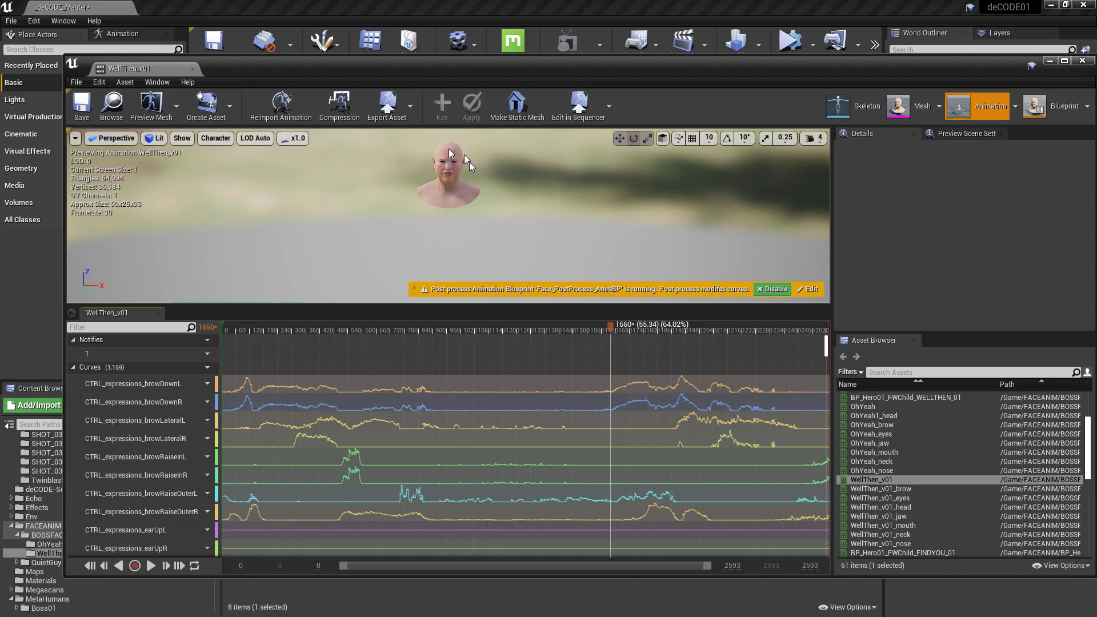
- Close the WellThen_v01 editor and open the WellThen_v01_brow animation
click(1083, 61)
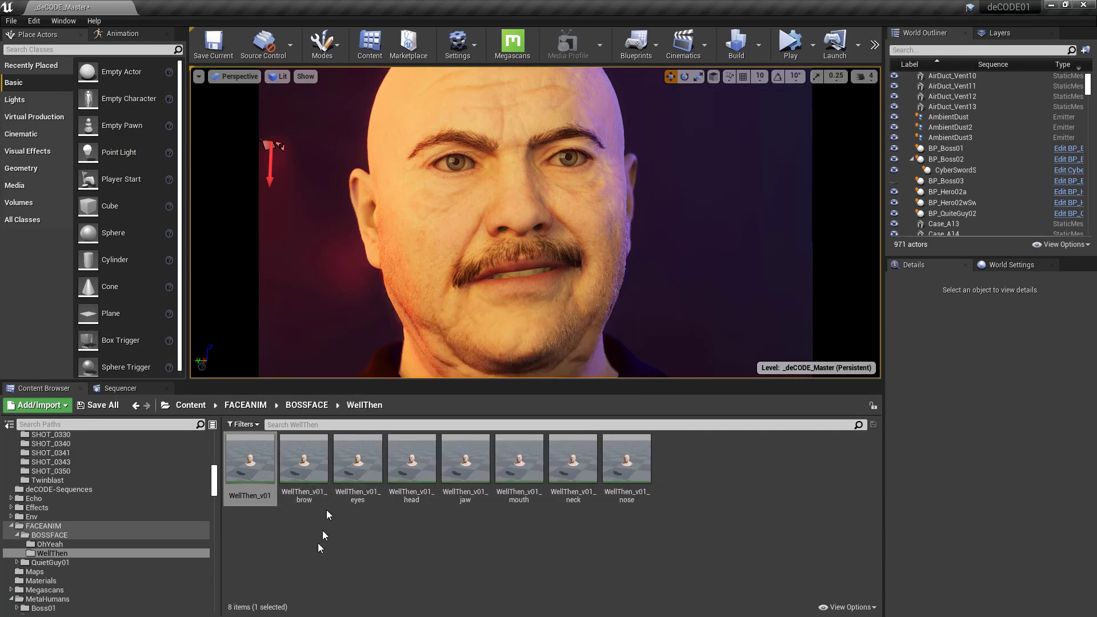
mouse_move(246, 473)
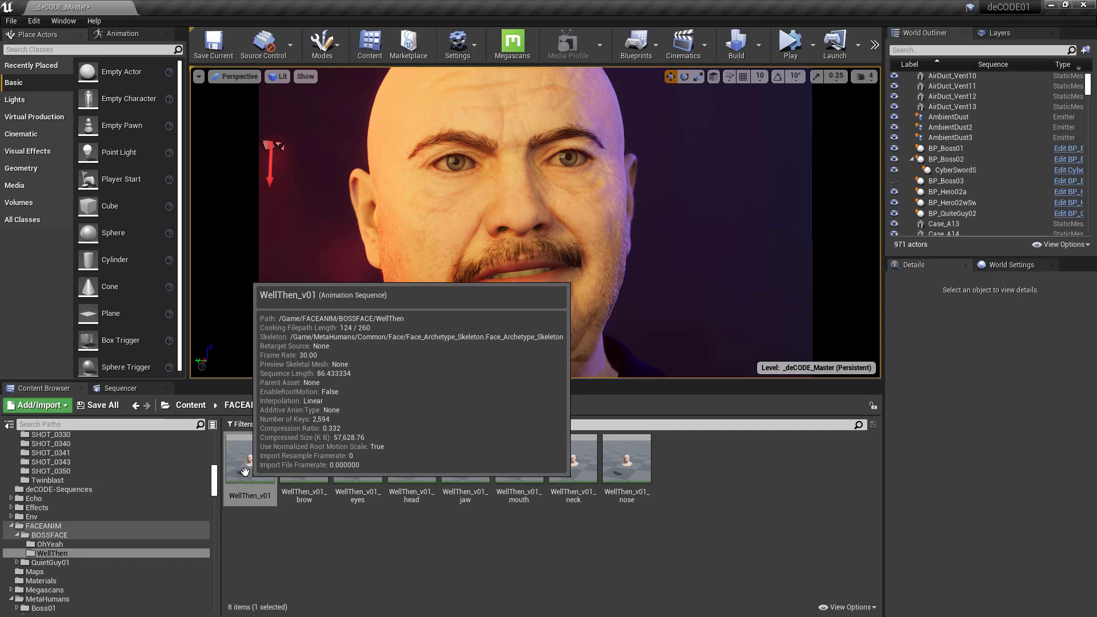
double_click(297, 476)
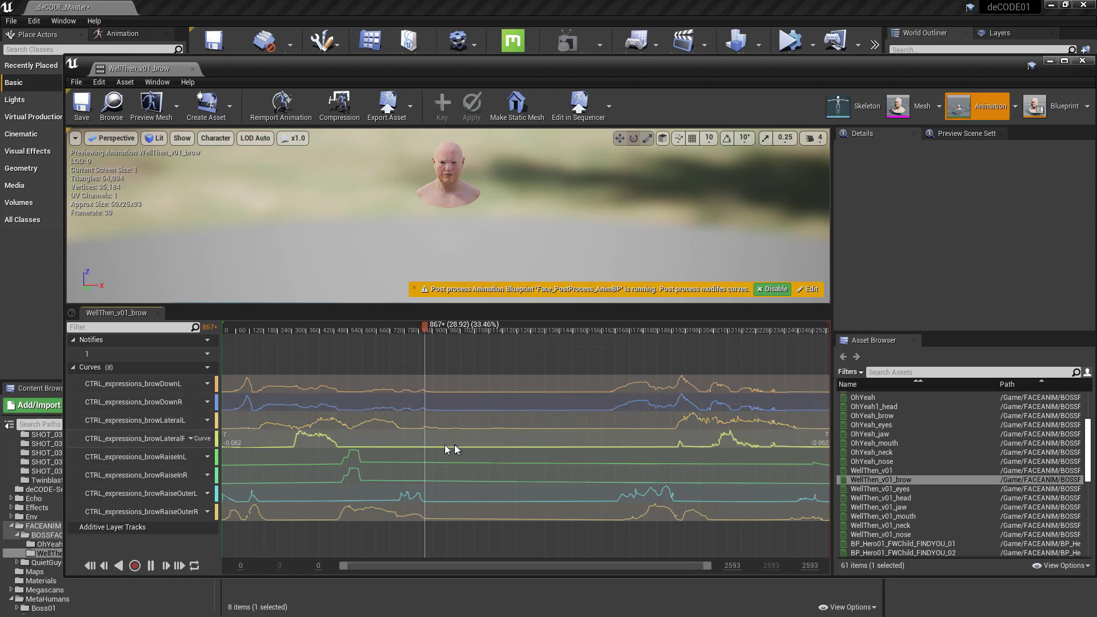
- Zoom and turn the preview camera to frame the whole head
scroll(489, 217, up, 2)
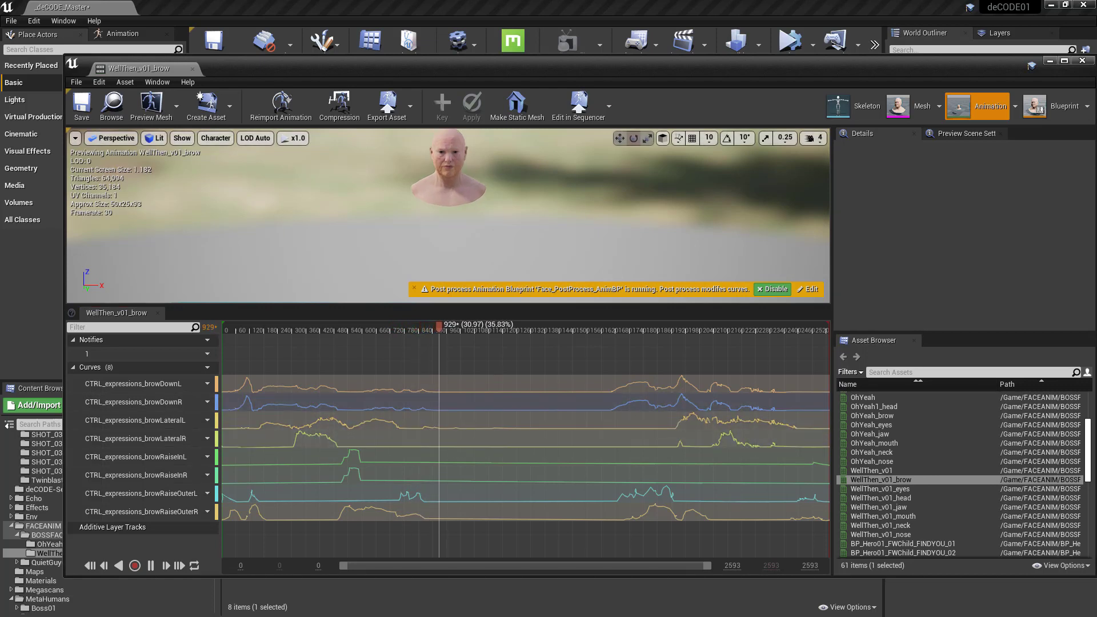
scroll(499, 162, up, 4)
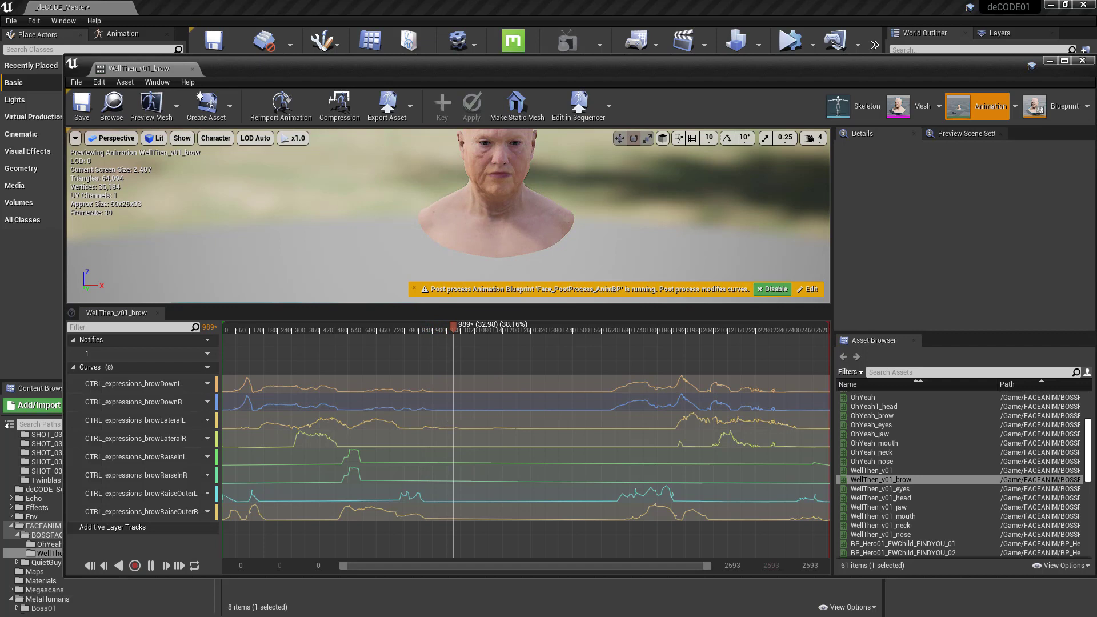
right_drag(505, 165, 505, 165)
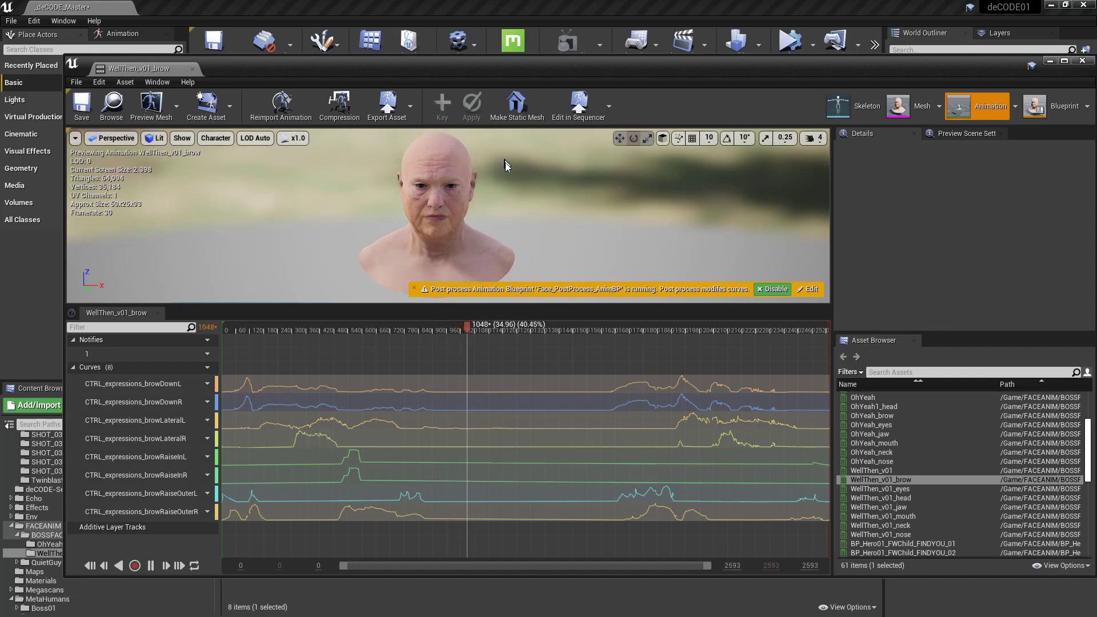
scroll(505, 166, up, 4)
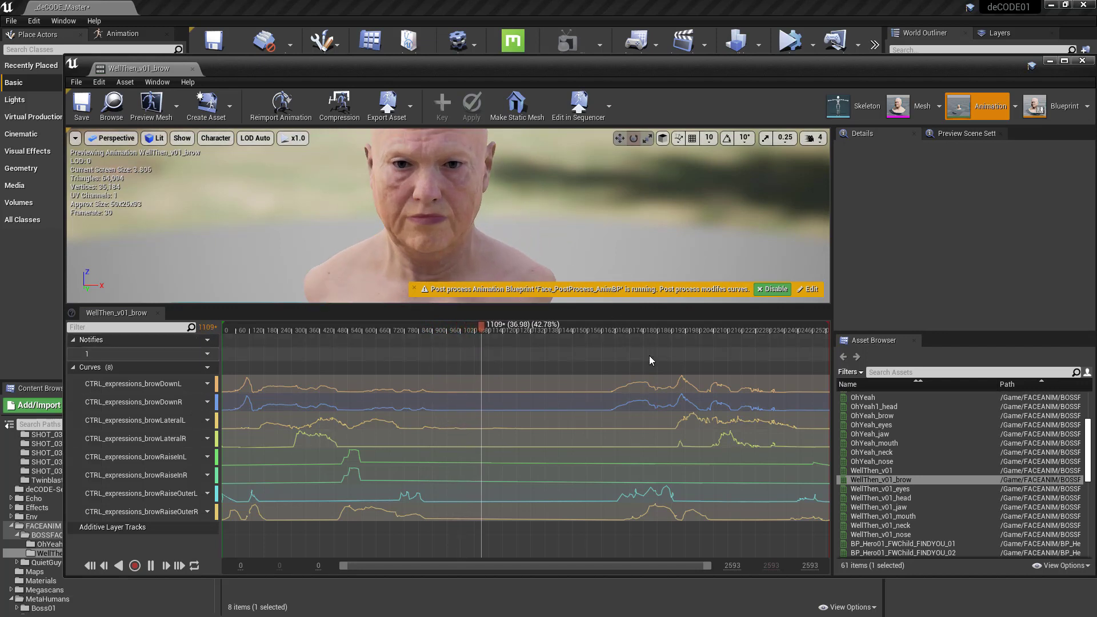
- Scrub frames 1786–1903, play from 1889 to 1972, and select CTRL_expressions_browDownL
click(640, 326)
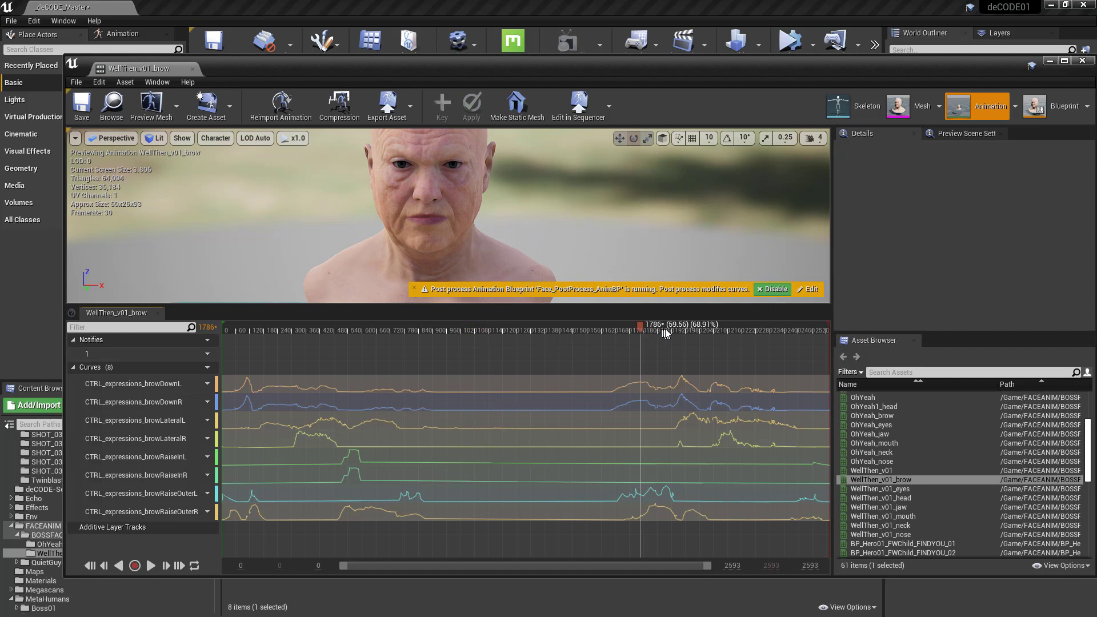
drag(664, 332, 687, 357)
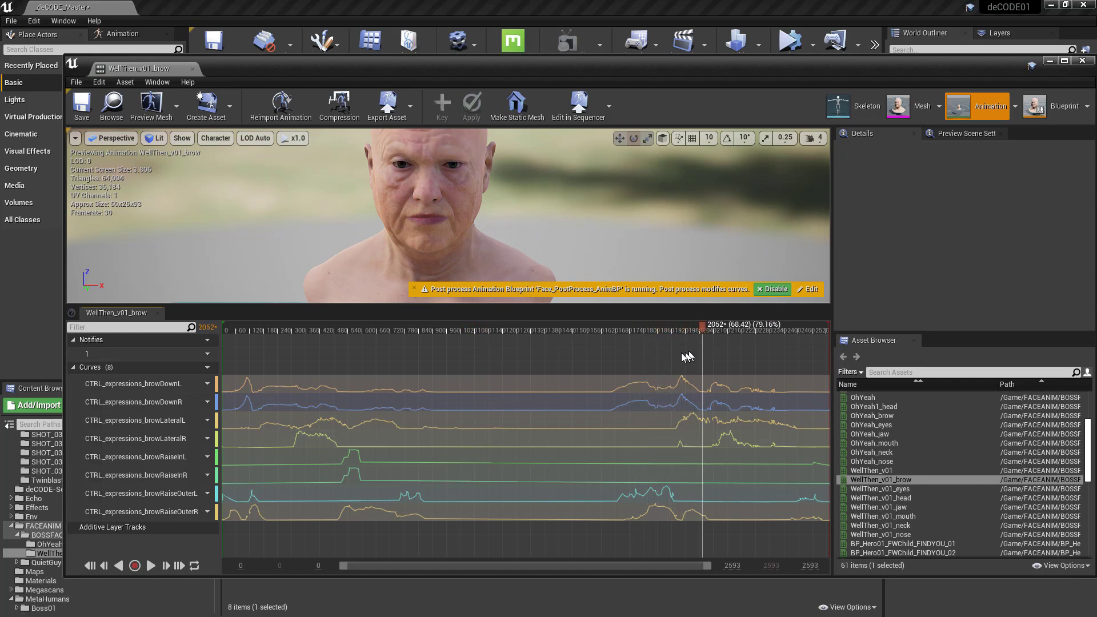
click(664, 359)
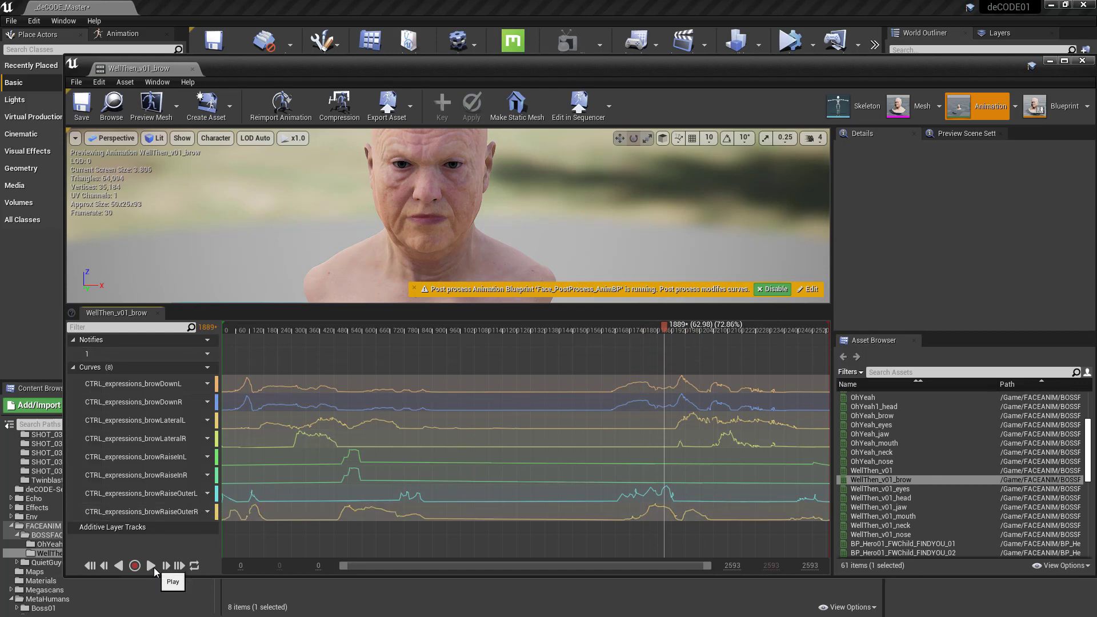
click(152, 566)
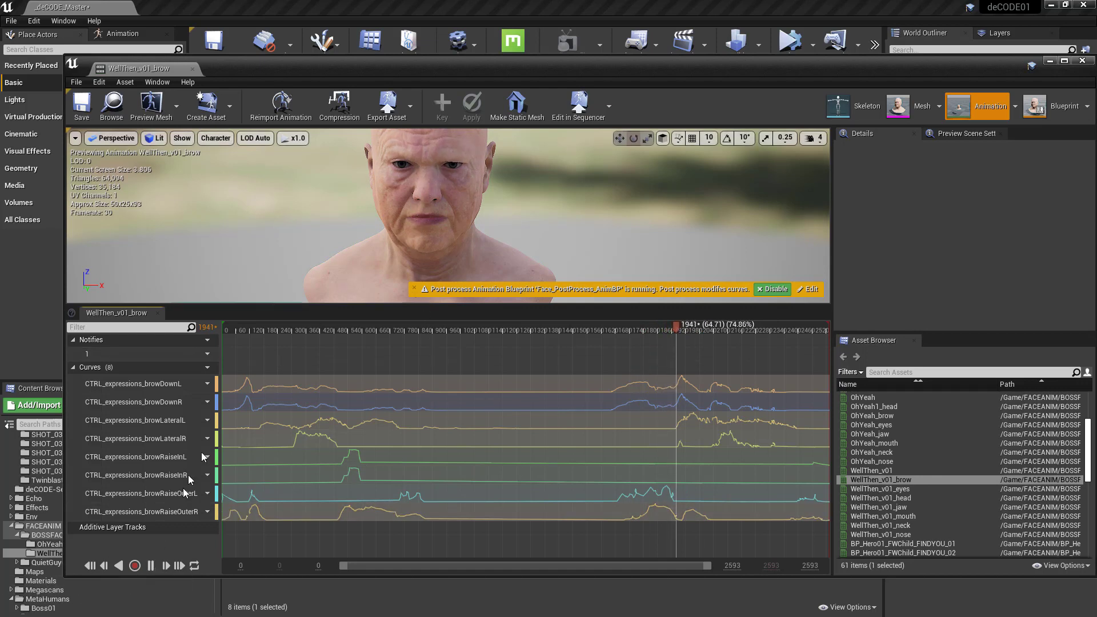
click(151, 566)
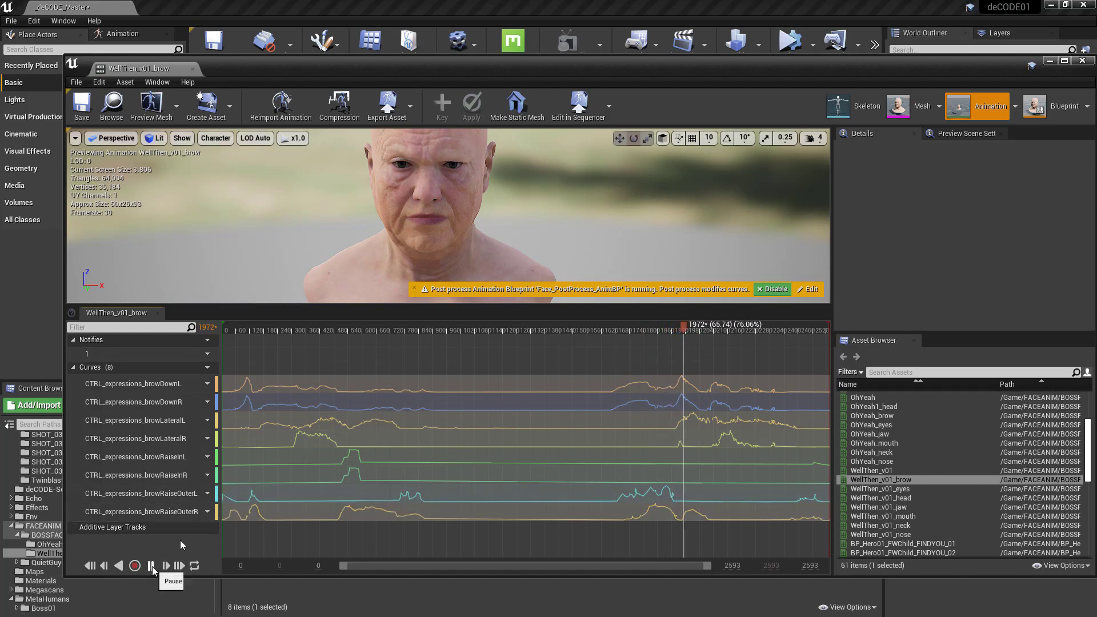
click(138, 388)
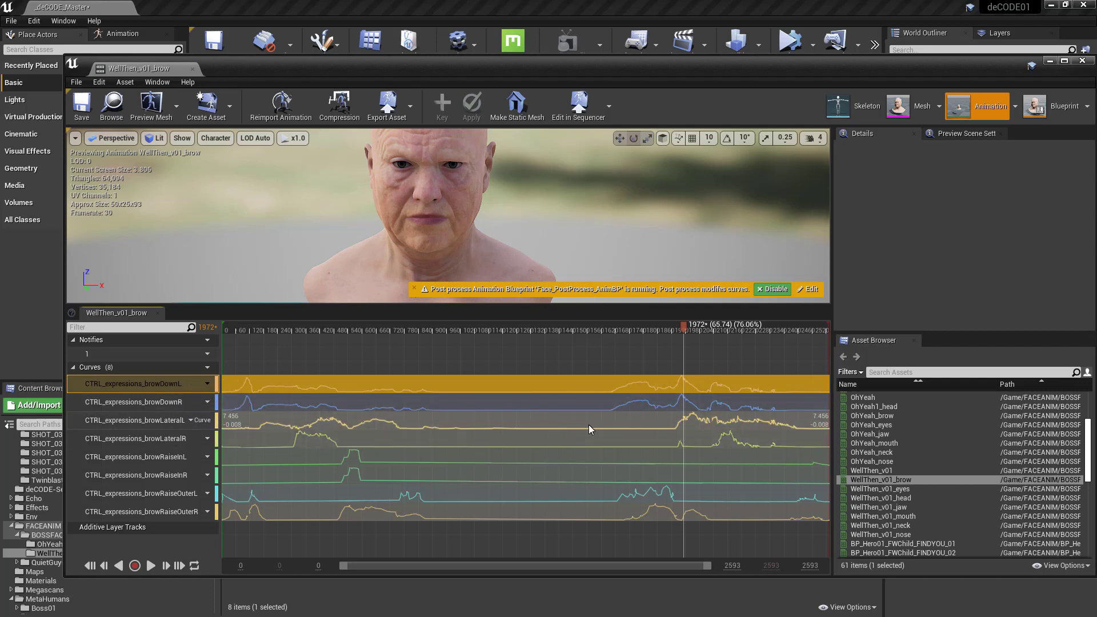
- Edit the browDownL curve via Edit Selected Curves and zoom out in the Curve Editor
right_click(151, 387)
click(171, 401)
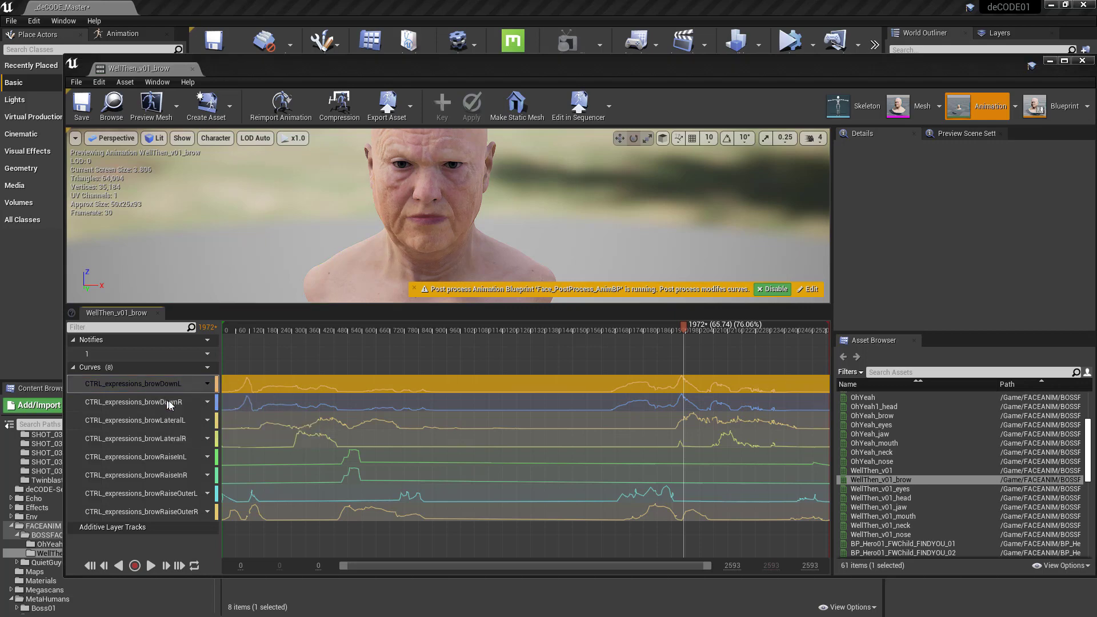
scroll(478, 396, down, 5)
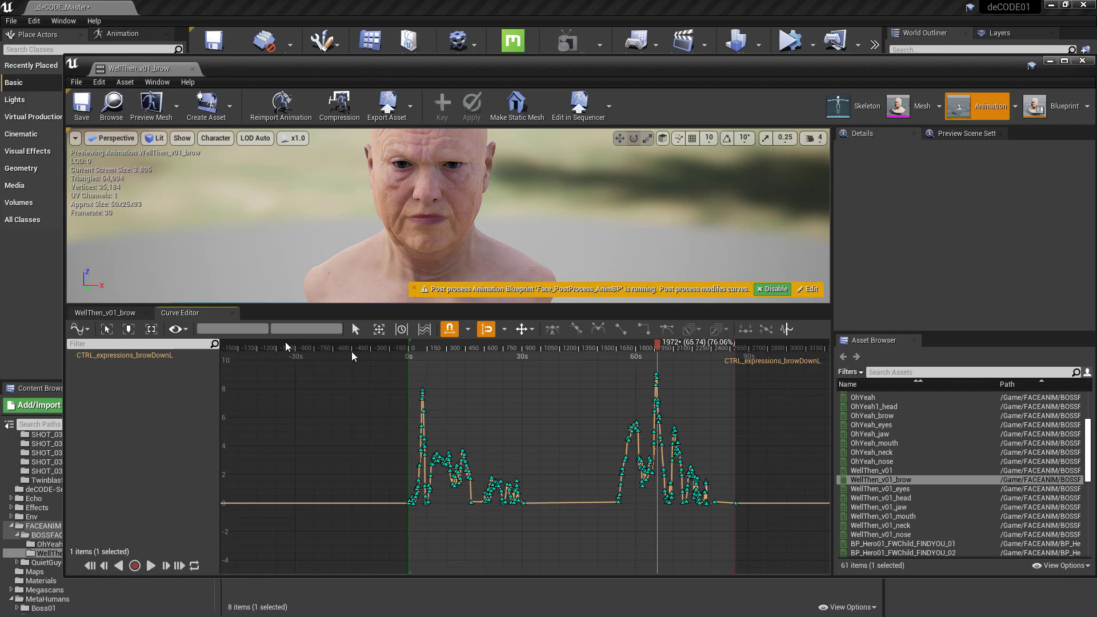
- Close the Curve Editor and brow animation editor, then return to the SHOT_0140_TK_003 Sequencer timeline
click(232, 313)
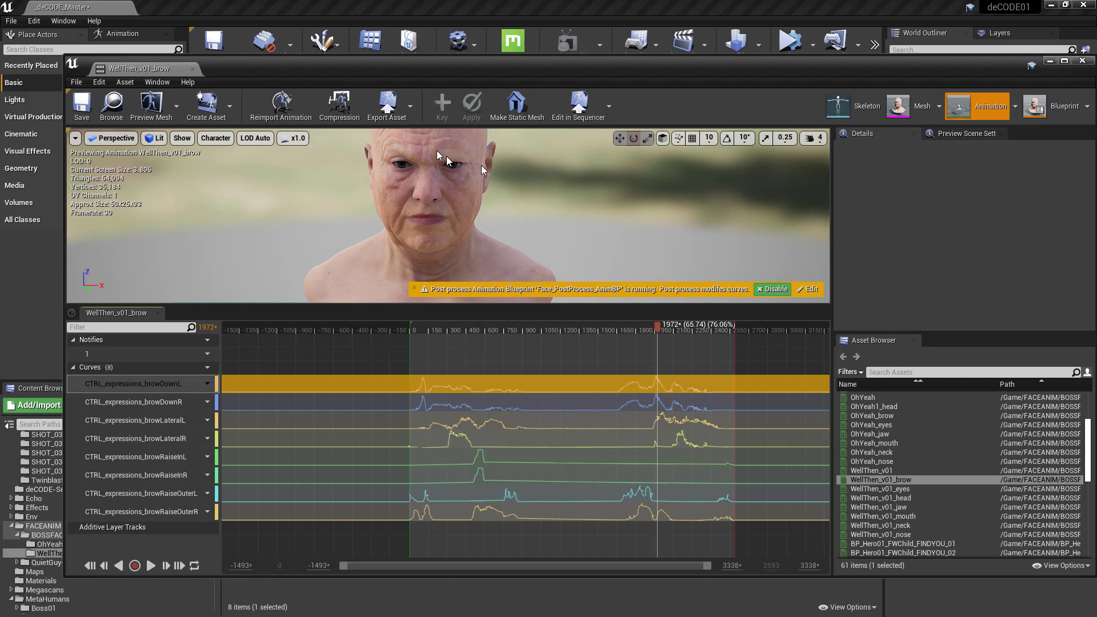
click(1081, 62)
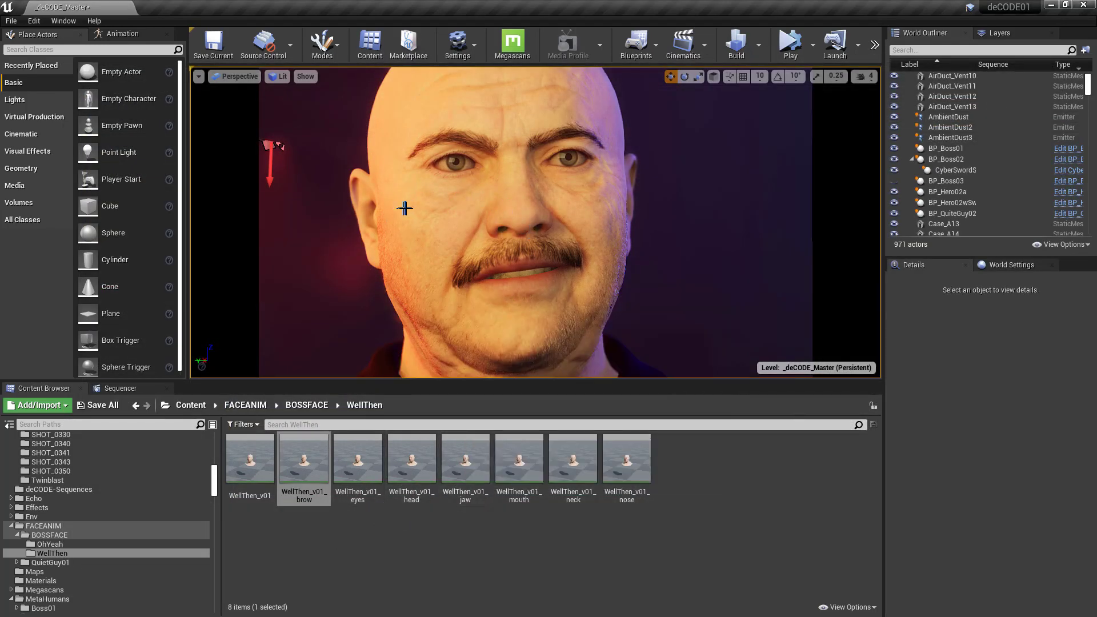
click(465, 469)
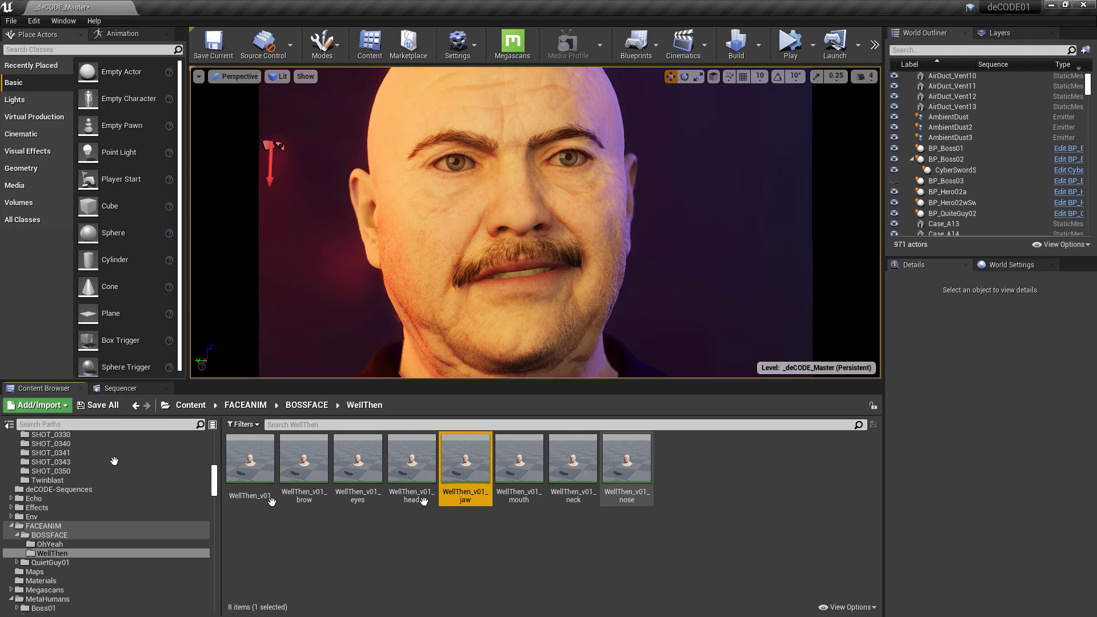
click(121, 388)
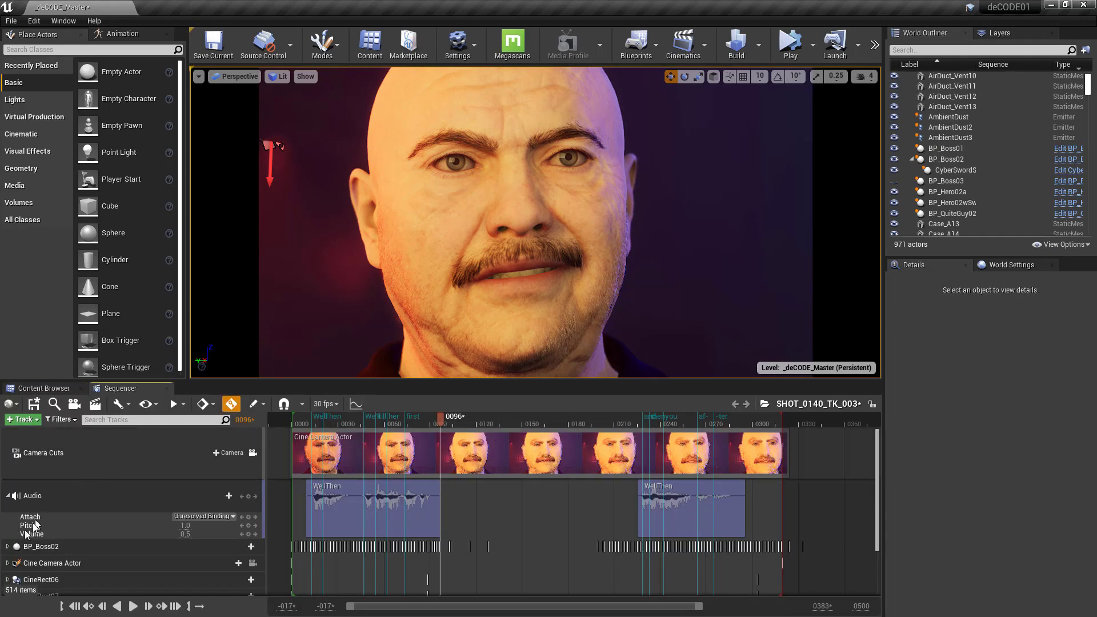
- Expand BP_Boss02 and review the Face layer weights, such as eyes 0.05 and jaw 0.35
click(8, 547)
scroll(96, 530, down, 3)
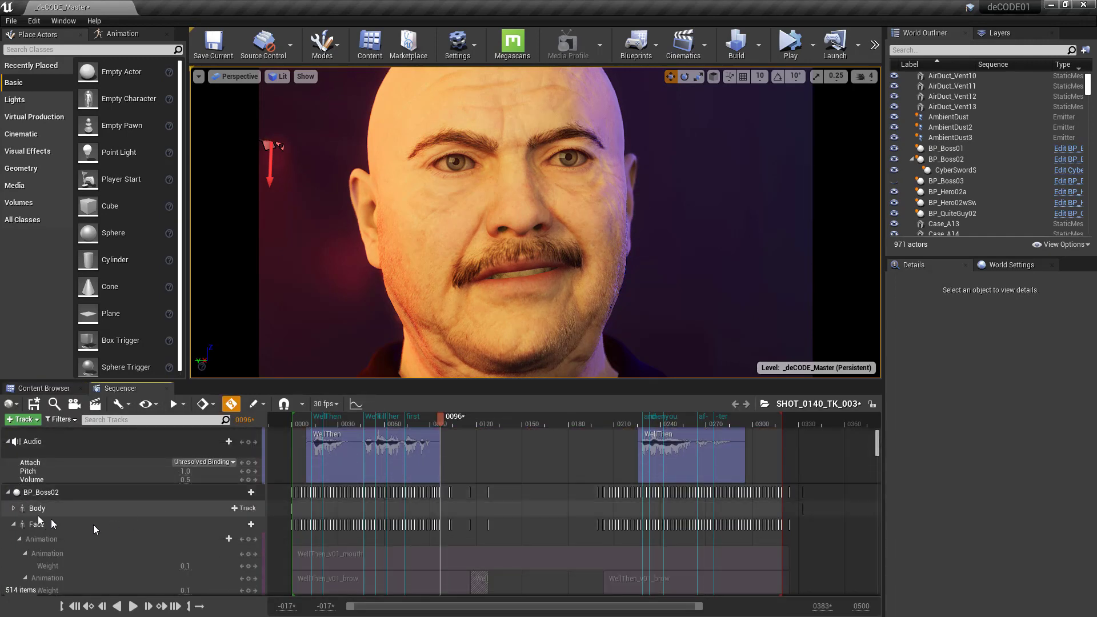
scroll(185, 522, down, 5)
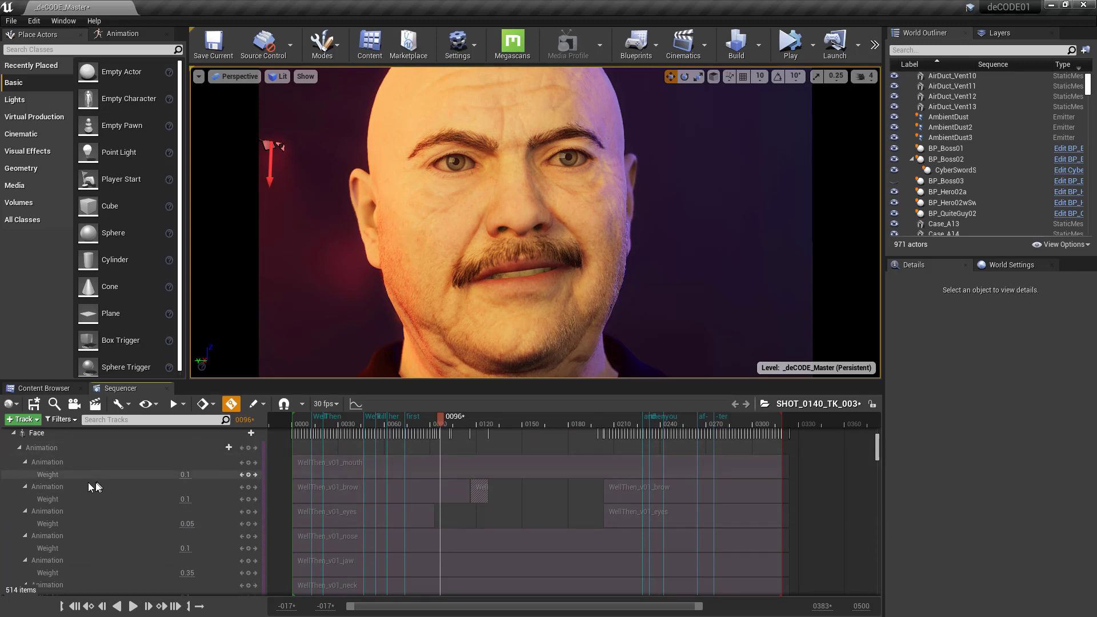
scroll(122, 512, down, 4)
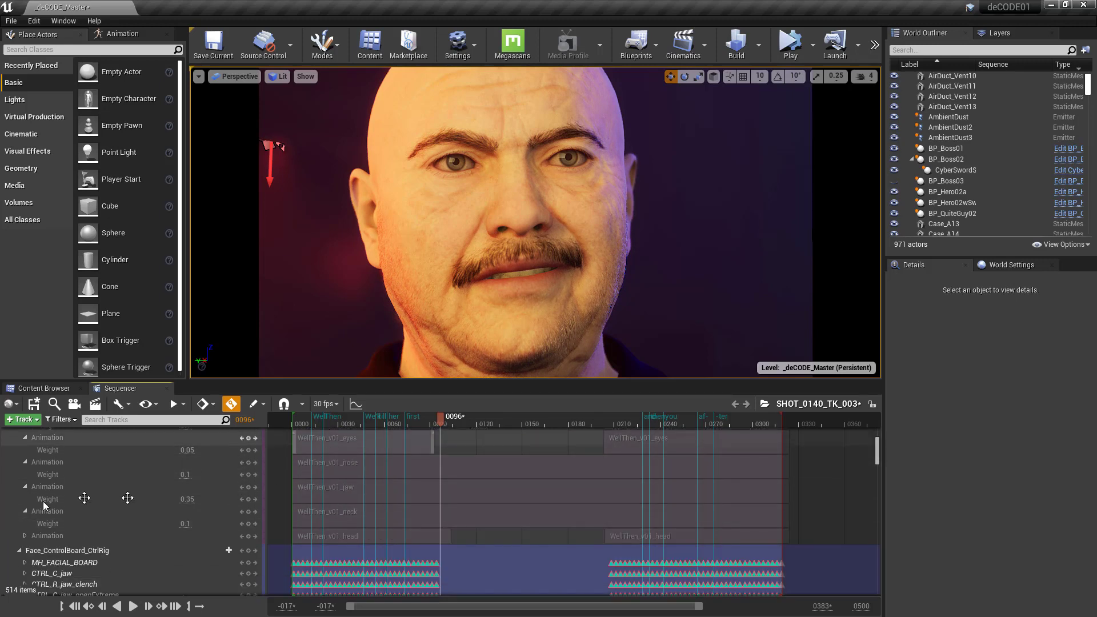
scroll(80, 503, up, 3)
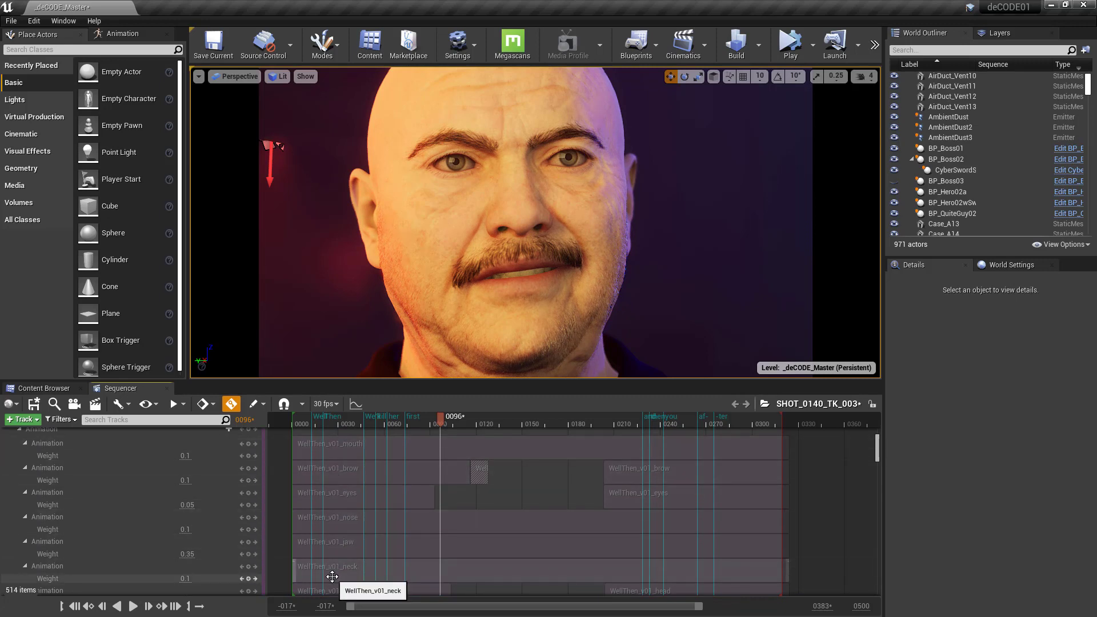
scroll(377, 562, up, 1)
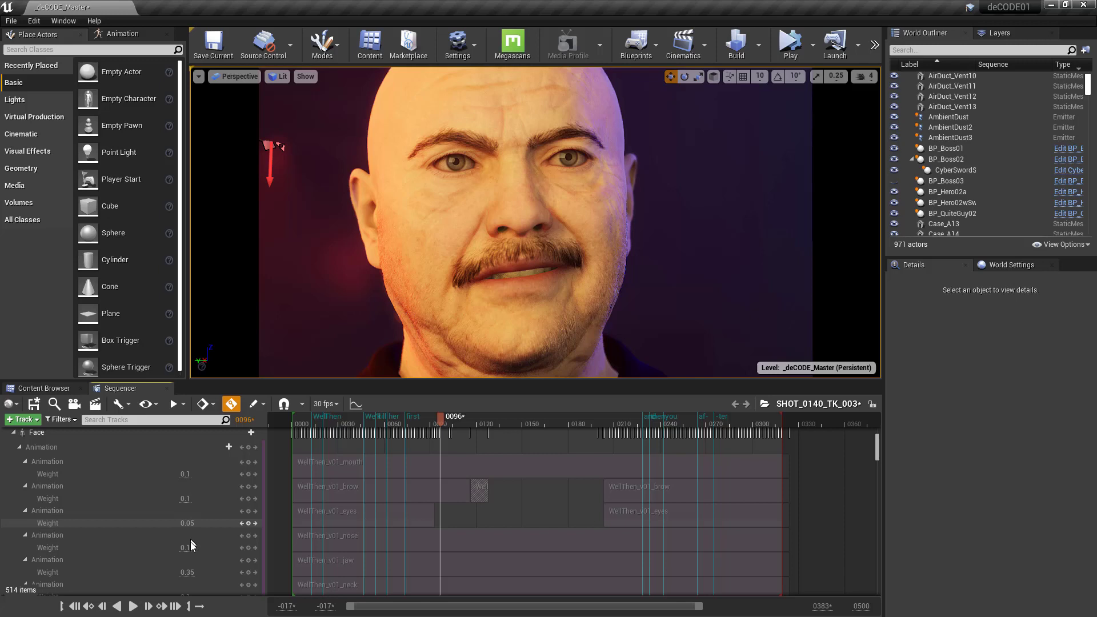
scroll(189, 548, down, 1)
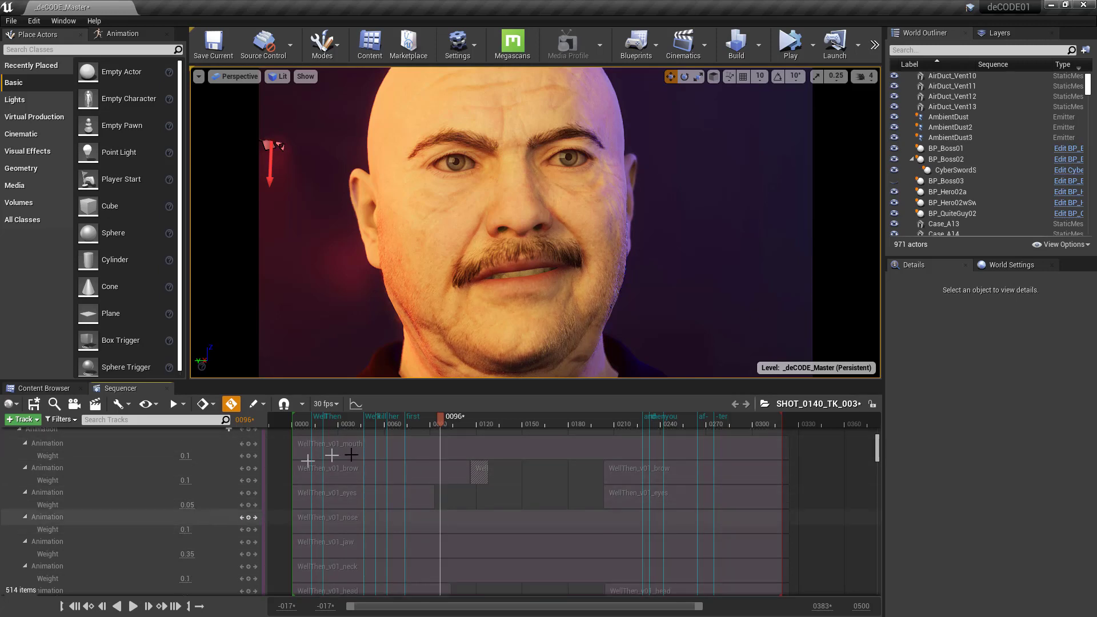
scroll(212, 499, down, 1)
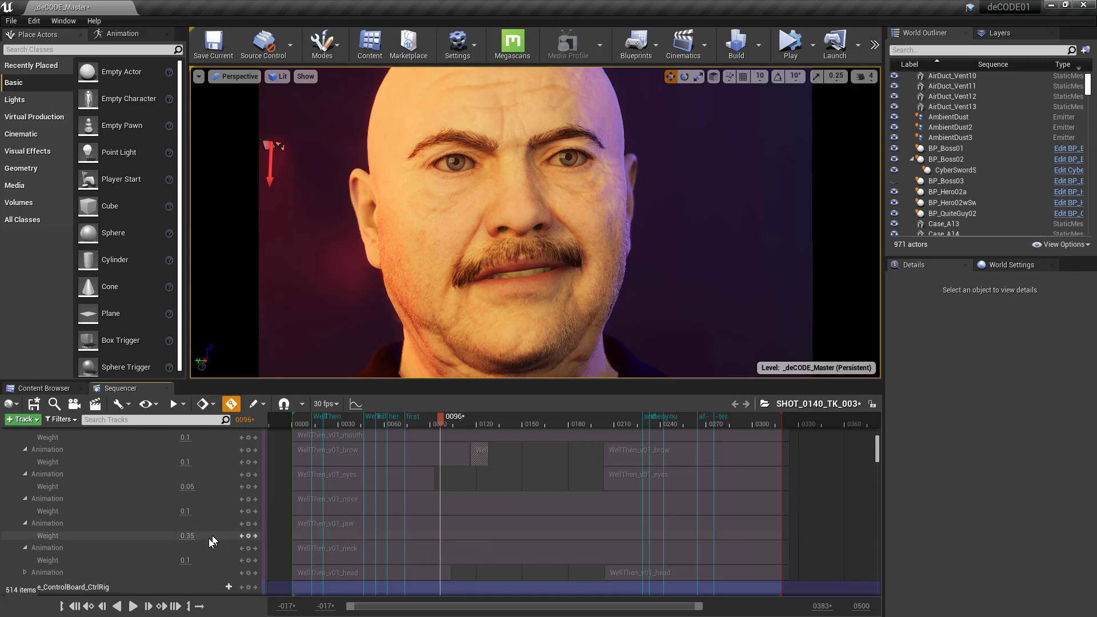
scroll(285, 514, down, 2)
scroll(223, 492, up, 2)
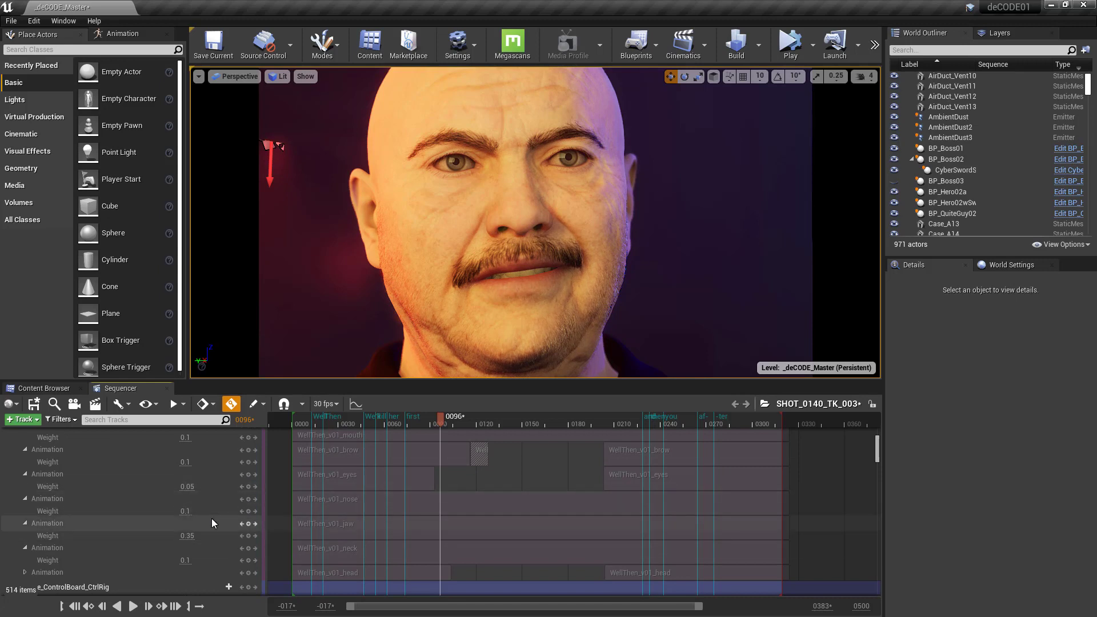
scroll(211, 520, up, 2)
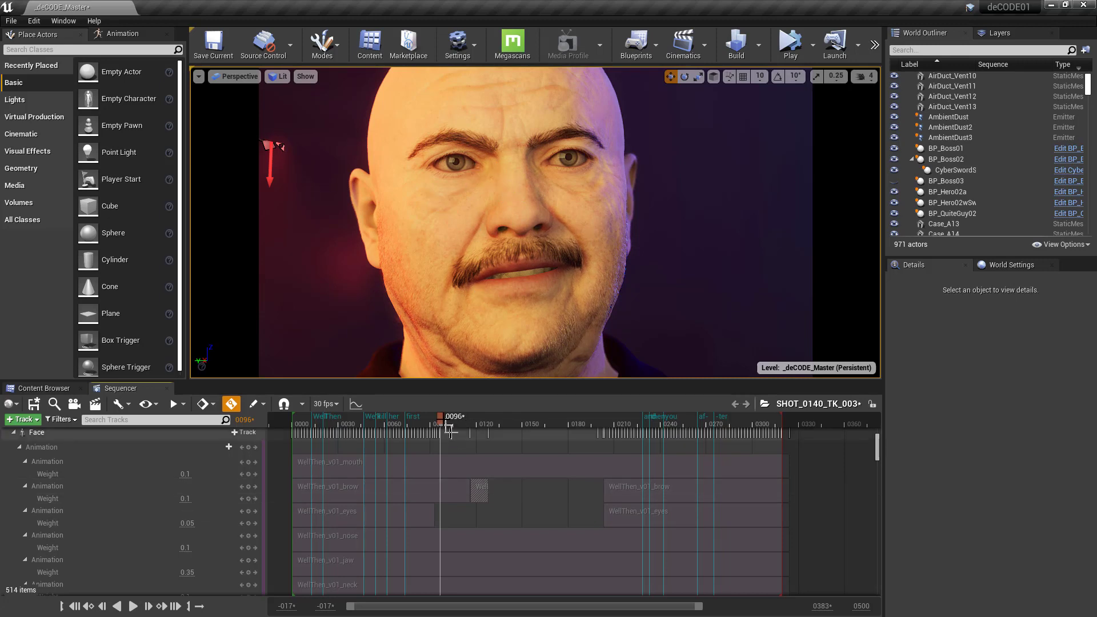
drag(419, 429, 359, 427)
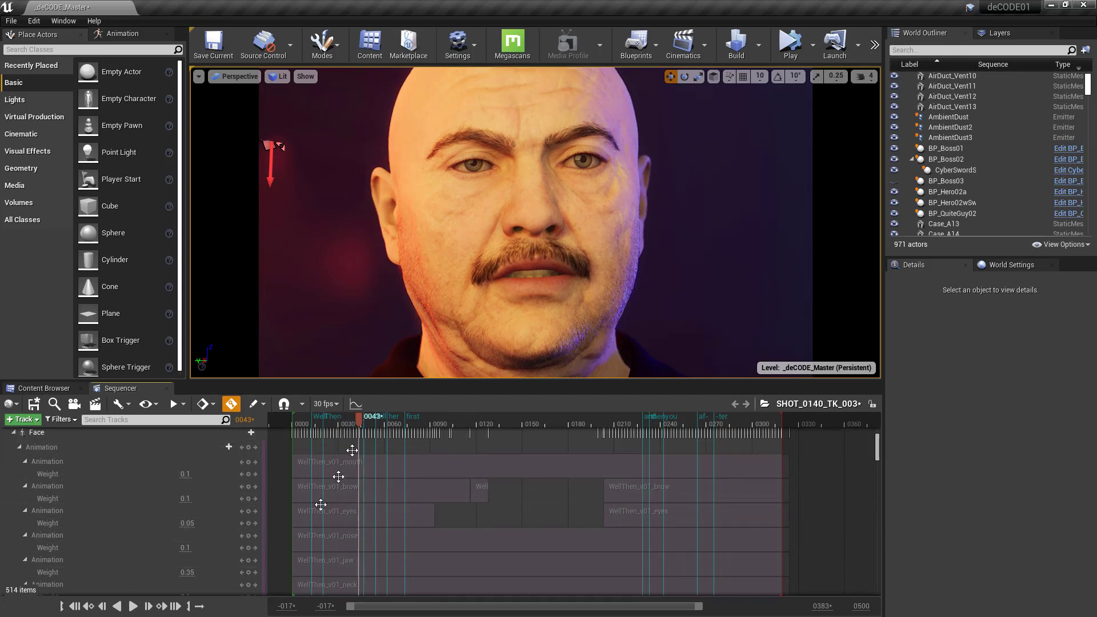
click(134, 605)
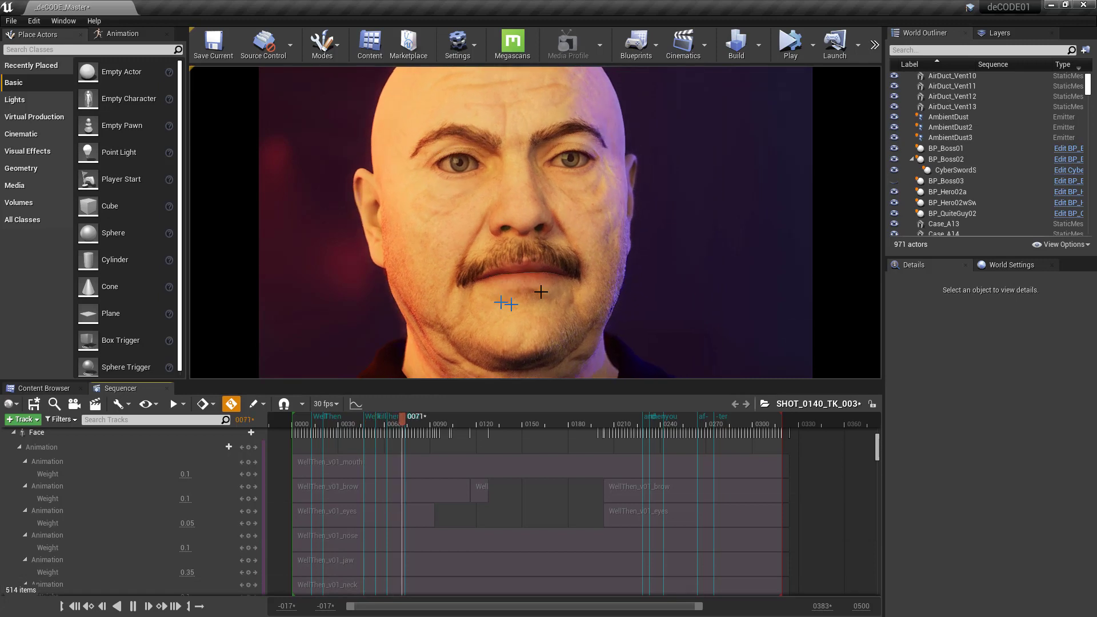
click(133, 605)
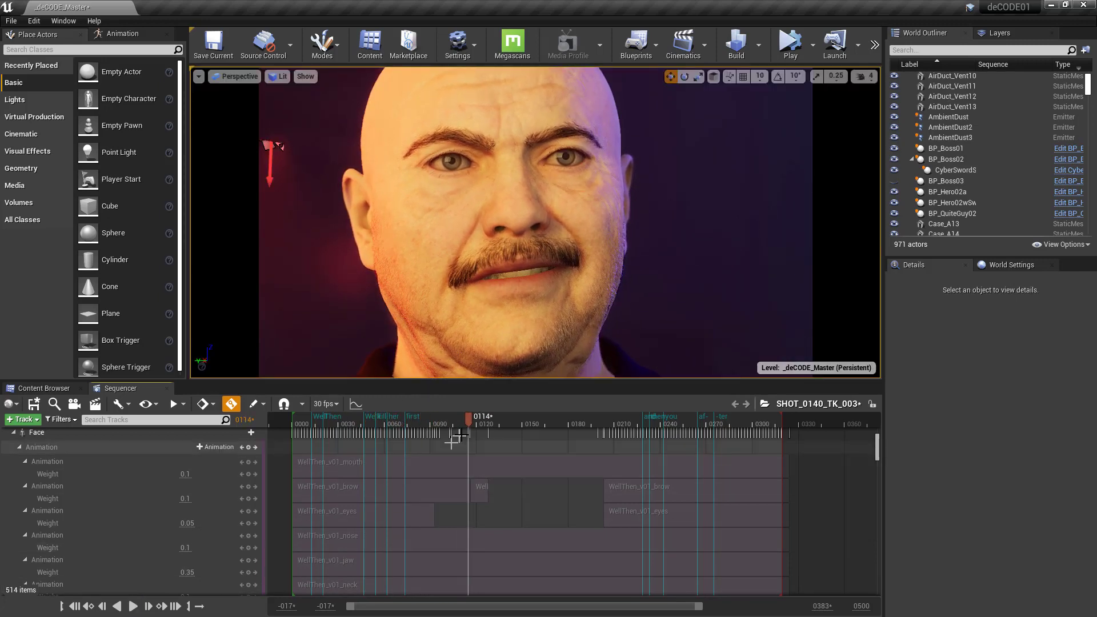
drag(460, 437, 533, 426)
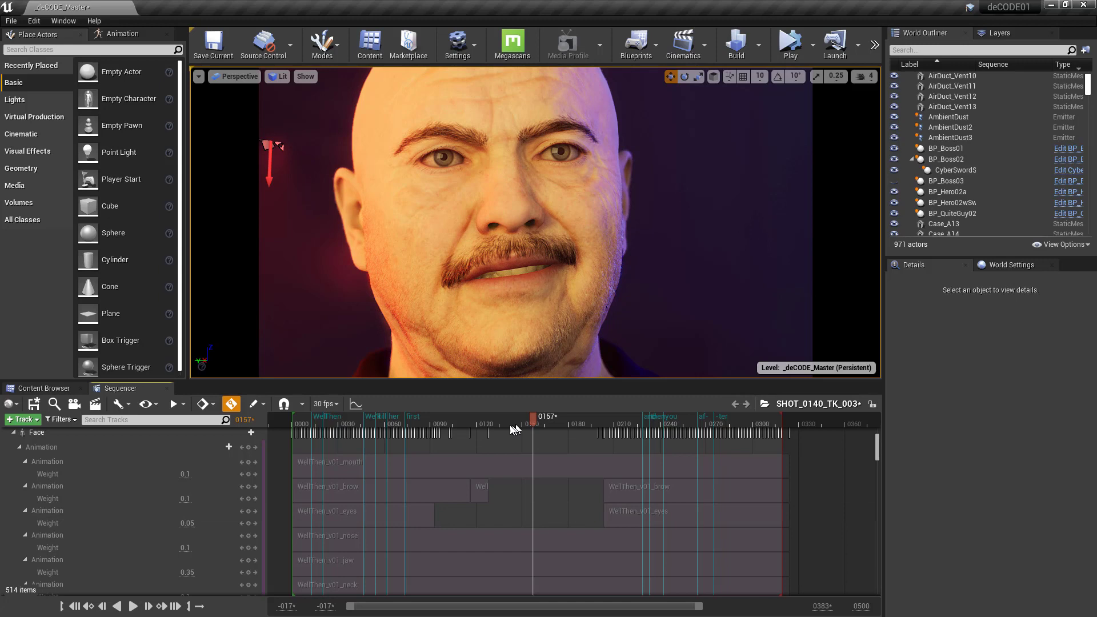
key(space)
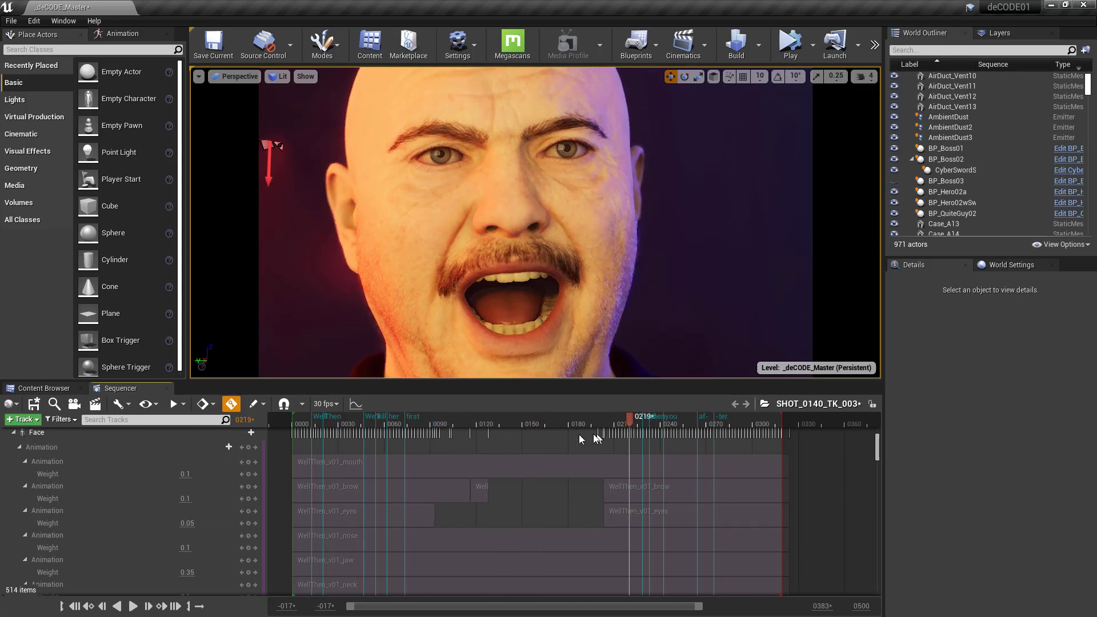
drag(597, 438, 483, 455)
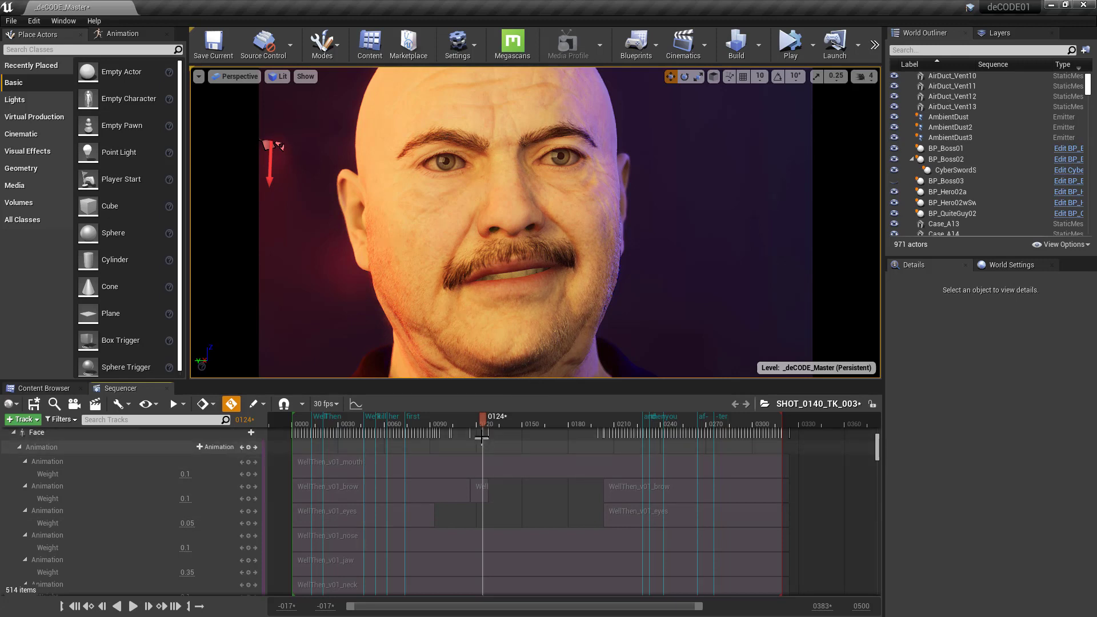
drag(513, 423, 529, 424)
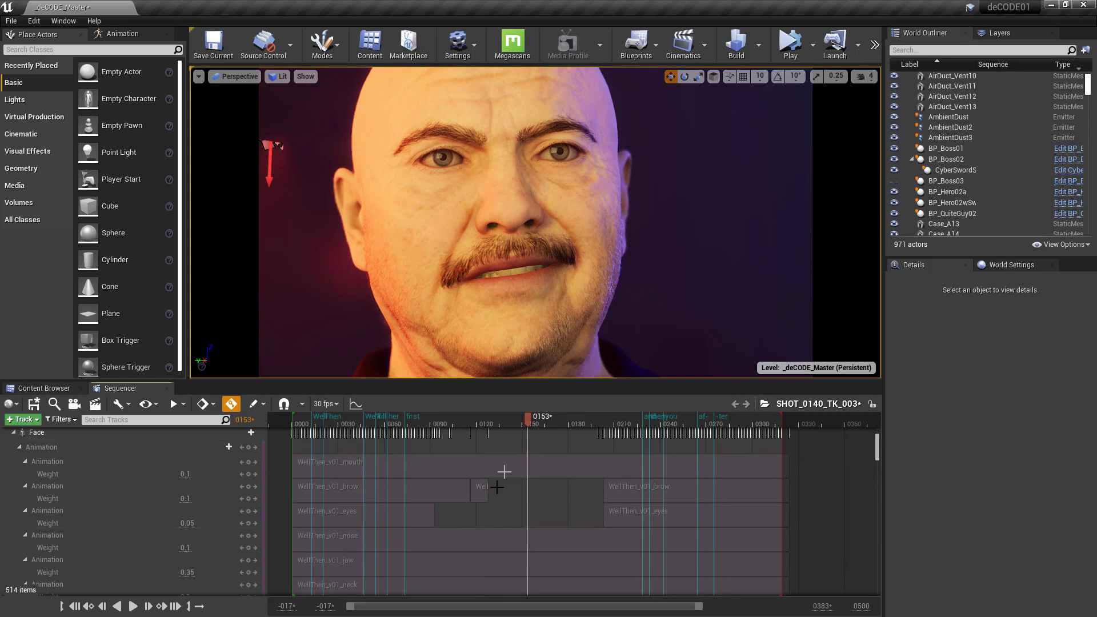
drag(534, 428, 461, 423)
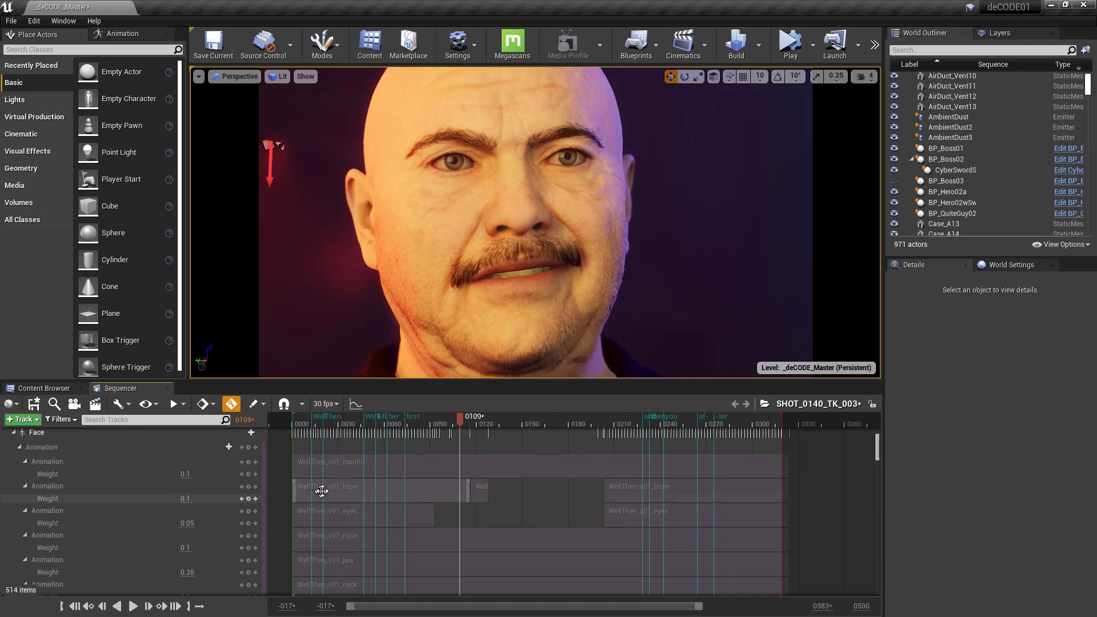
- Split the brow section at frame 0109, start the short piece earlier, and return to frame 0089
right_click(433, 494)
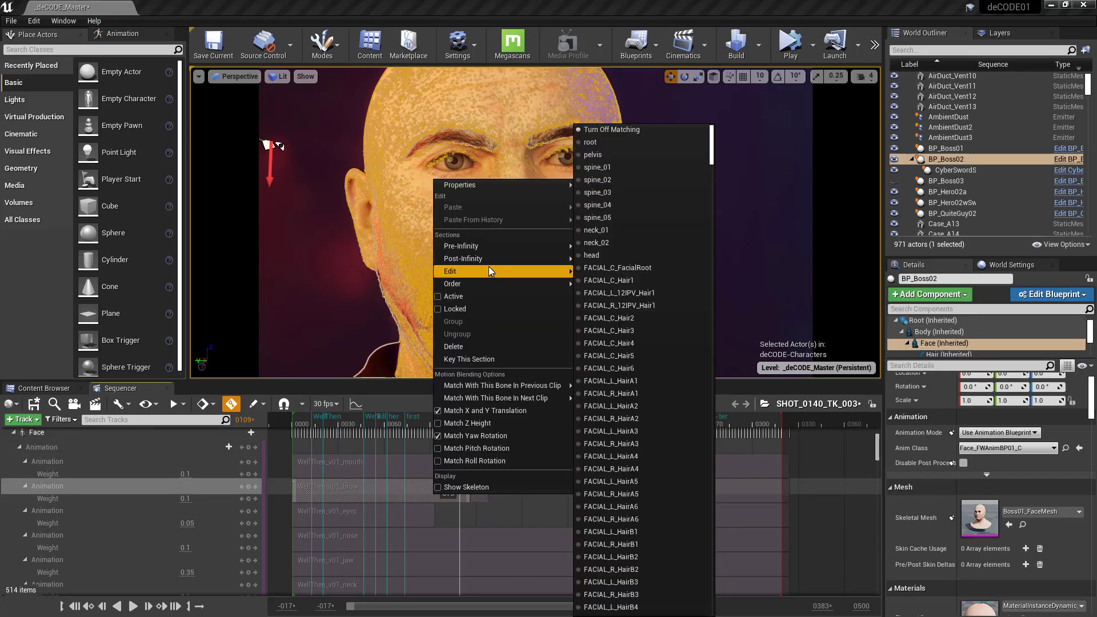
mouse_move(489, 269)
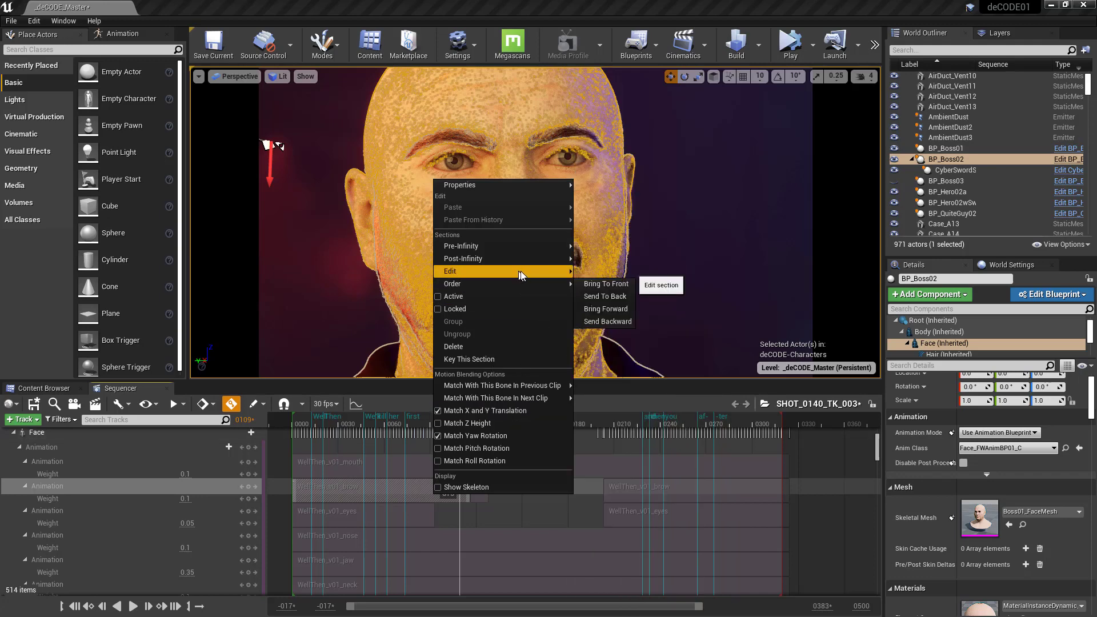
click(591, 306)
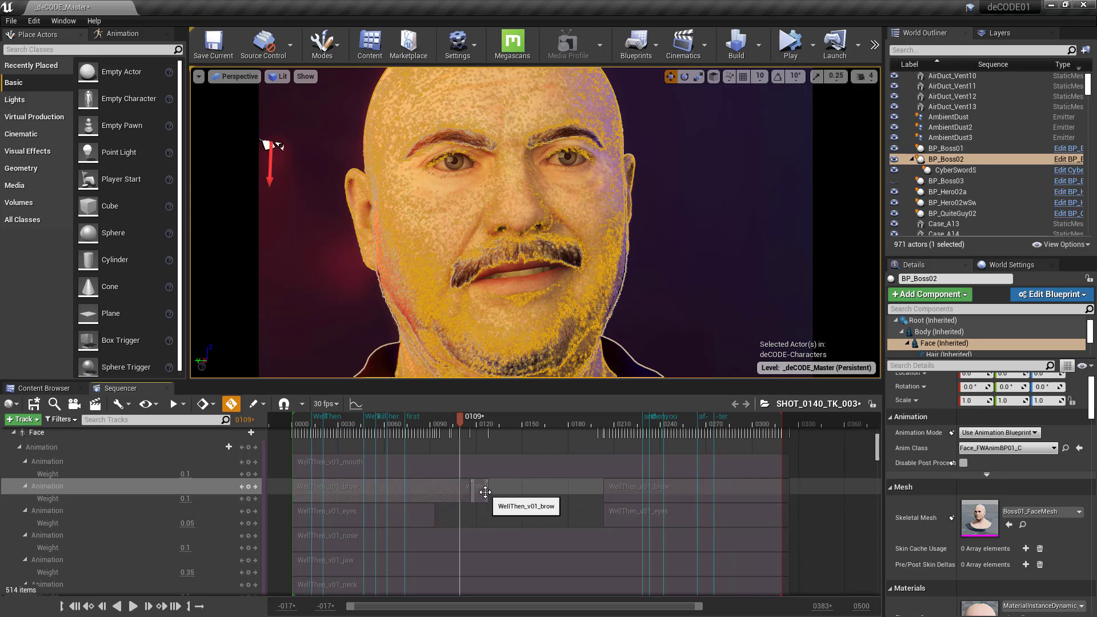
drag(472, 495, 464, 499)
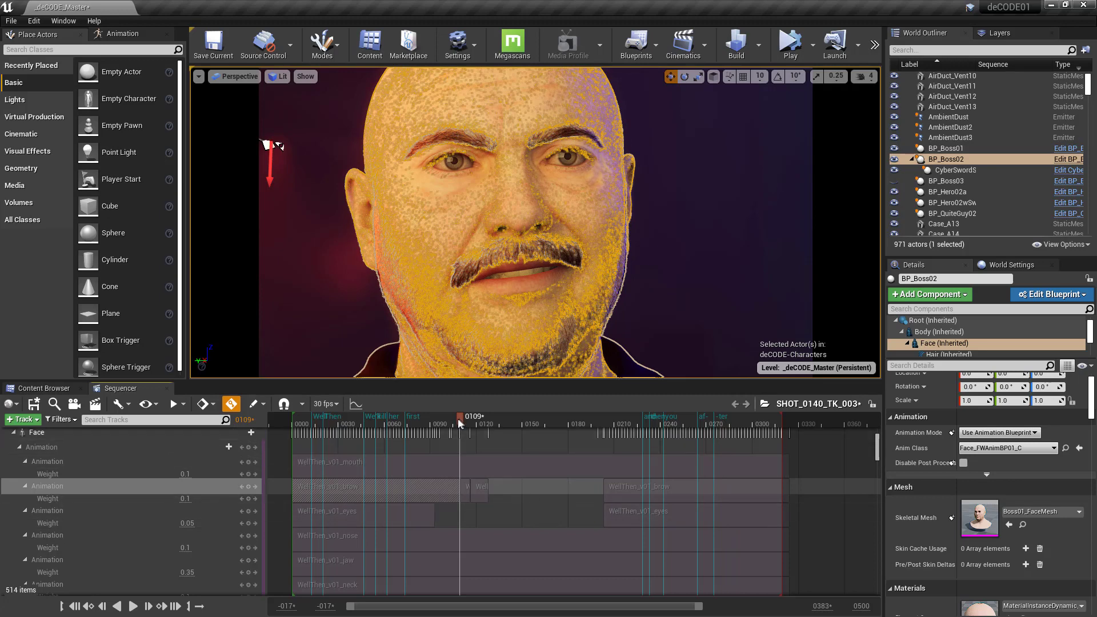
drag(461, 428, 388, 454)
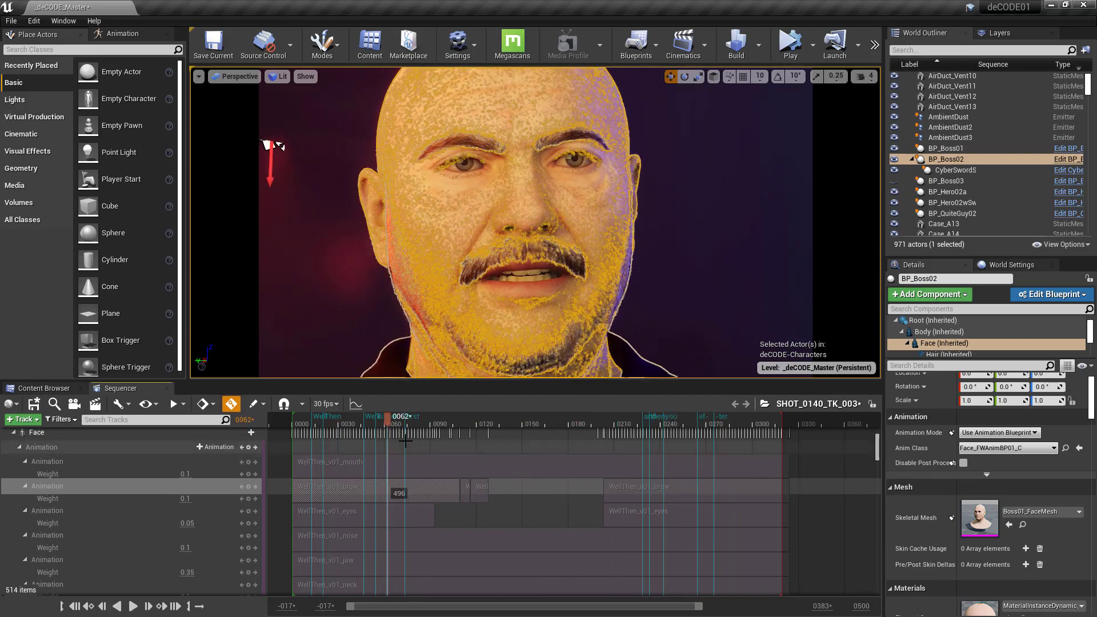
click(327, 466)
right_click(444, 465)
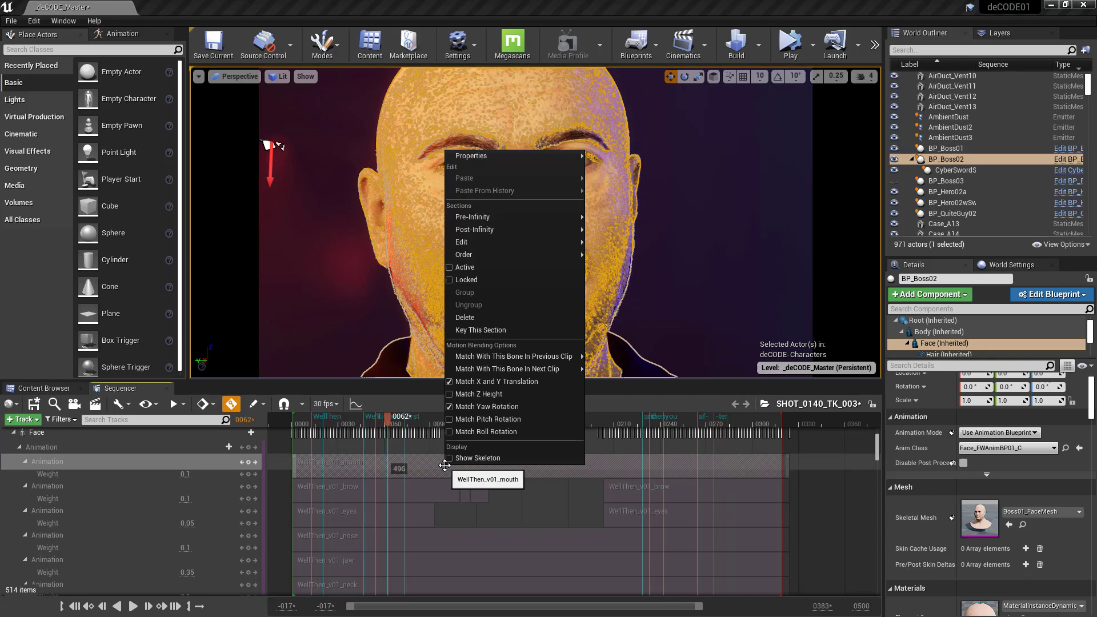
mouse_move(487, 156)
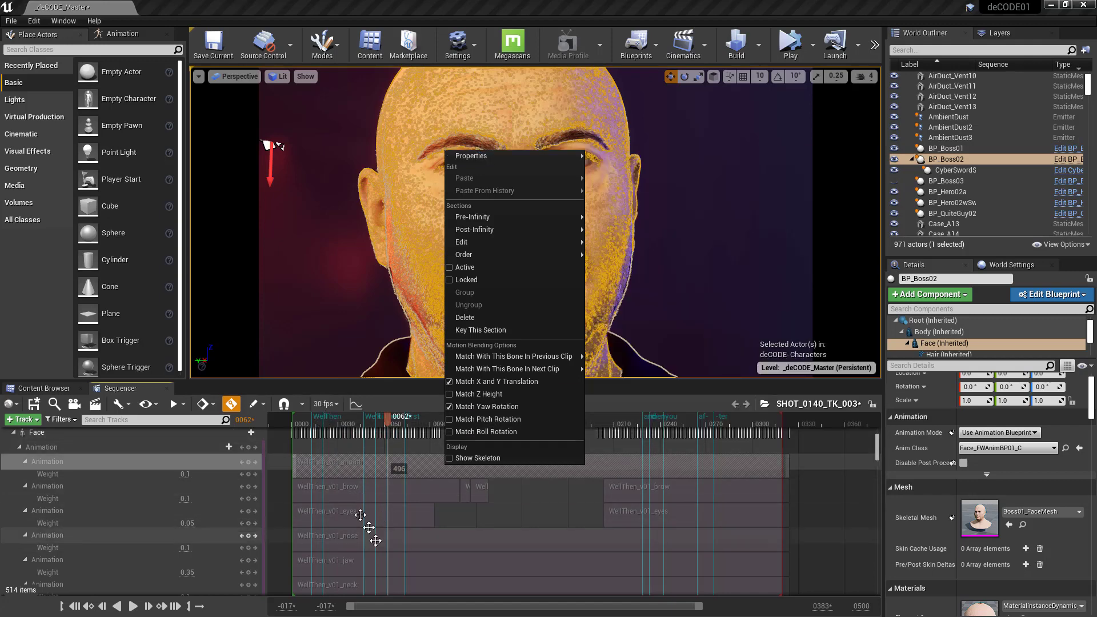
- Check the Face track's Bake To Control Rig option, then select the Face_ControlBoard_CtrlRig track
mouse_move(529, 155)
click(532, 12)
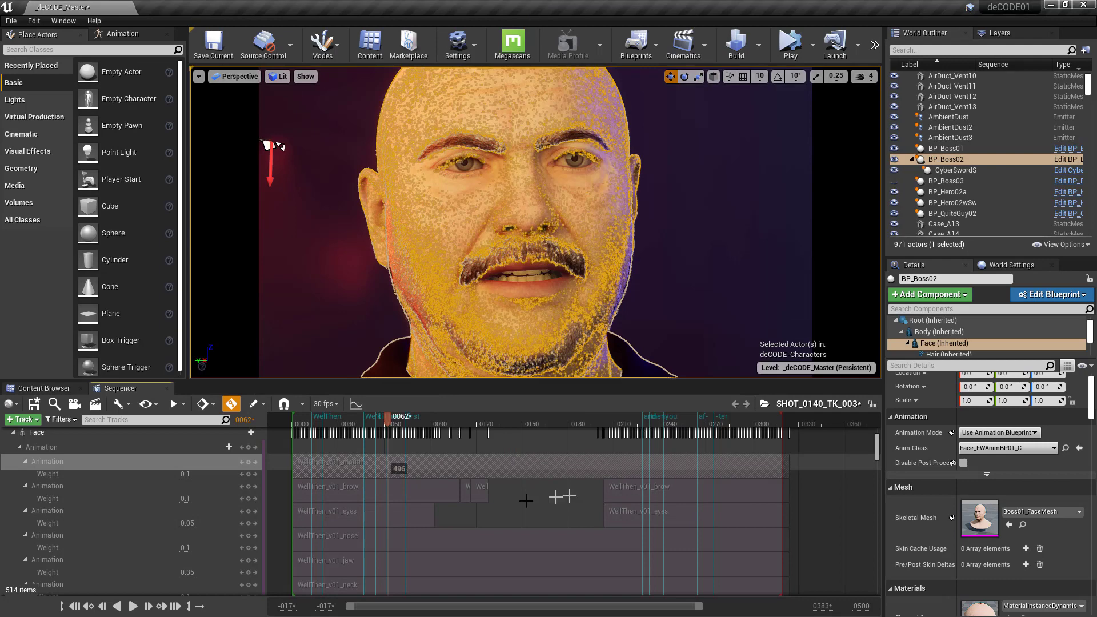
scroll(402, 530, down, 2)
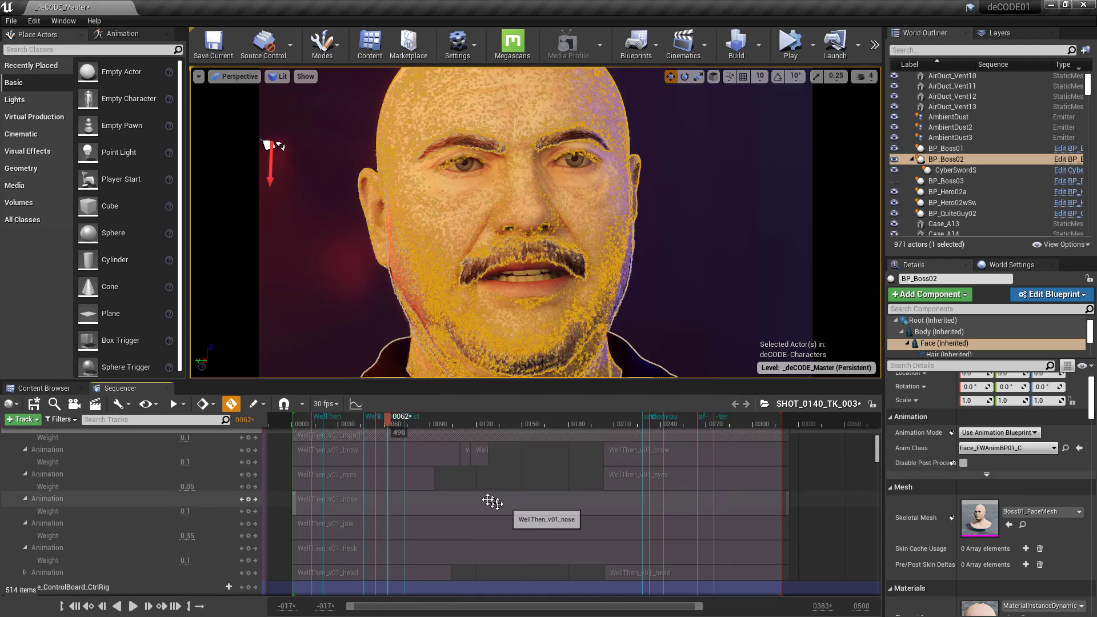
scroll(487, 498, down, 3)
scroll(488, 498, down, 10)
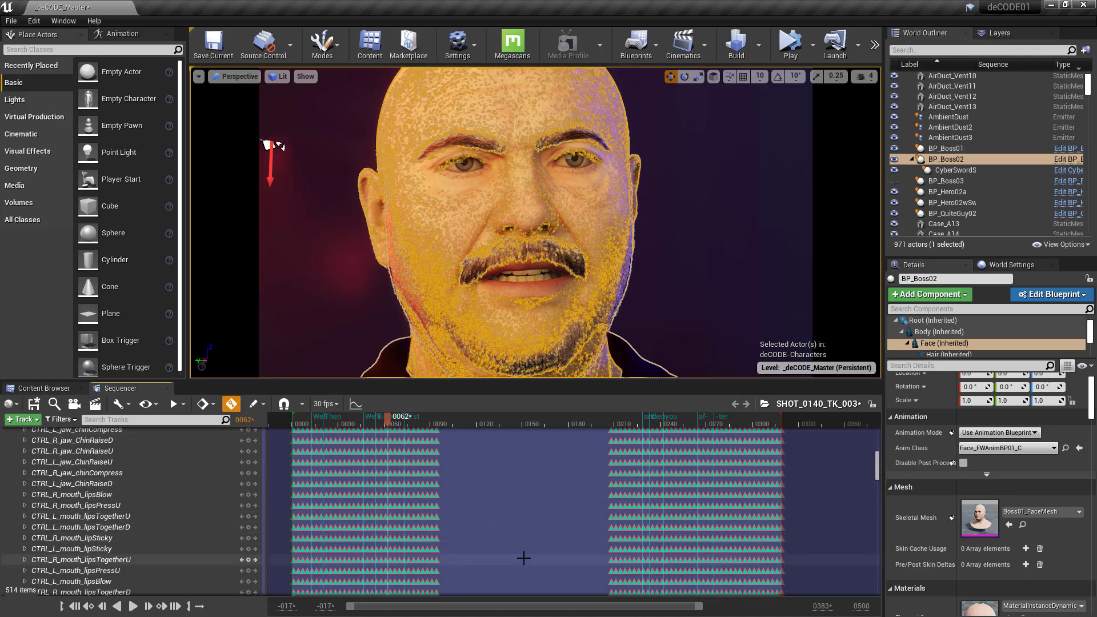
scroll(521, 560, up, 8)
scroll(522, 557, up, 8)
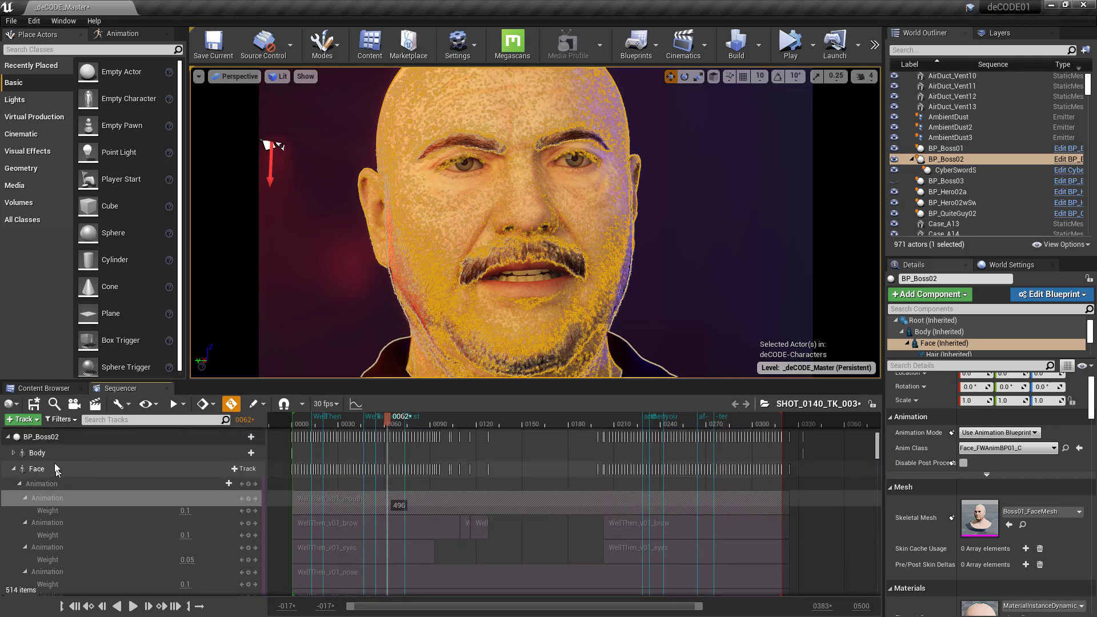
click(56, 468)
right_click(55, 470)
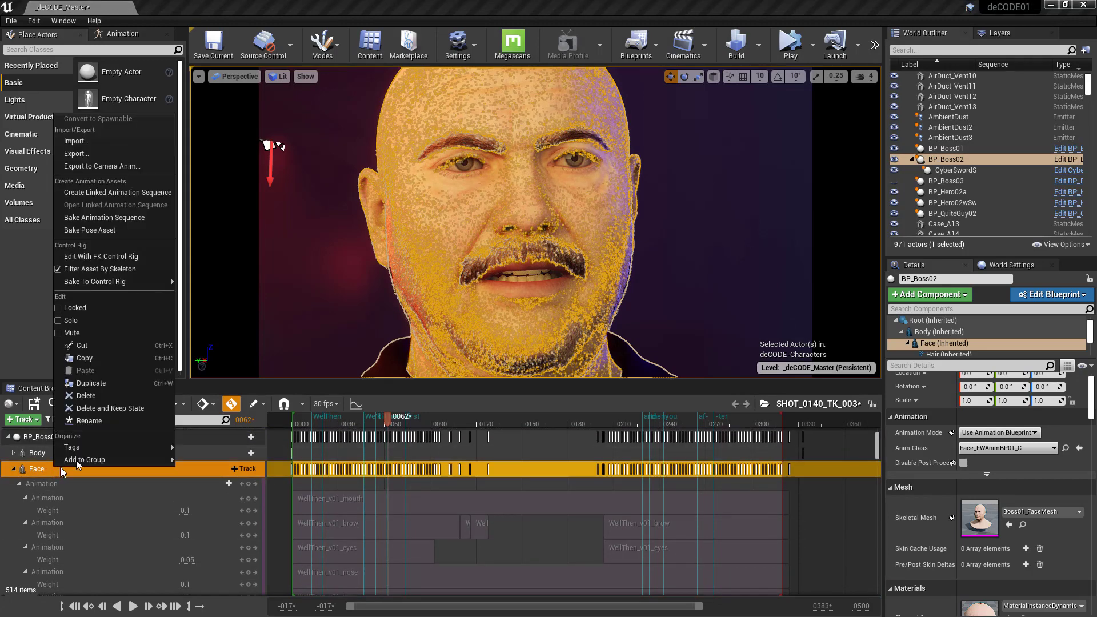
mouse_move(160, 282)
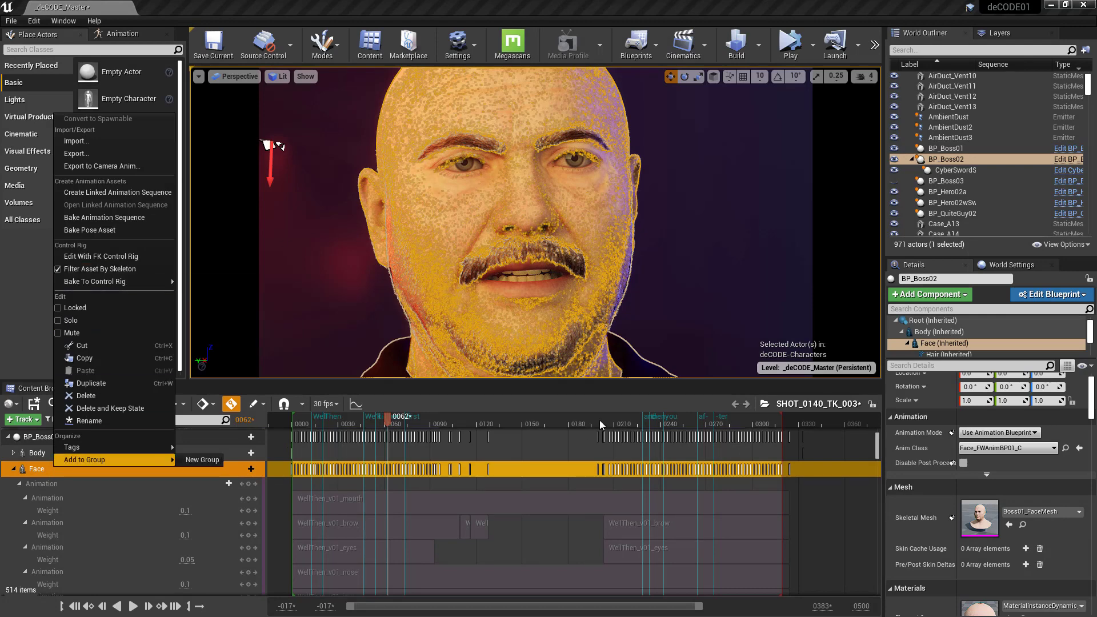
click(581, 391)
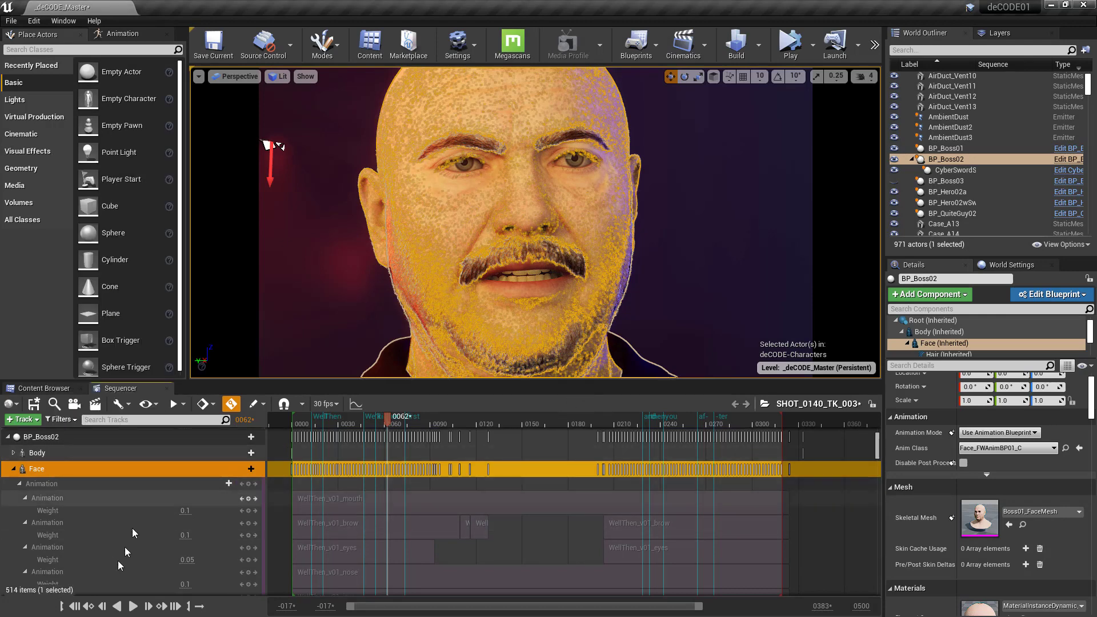
scroll(405, 496, down, 3)
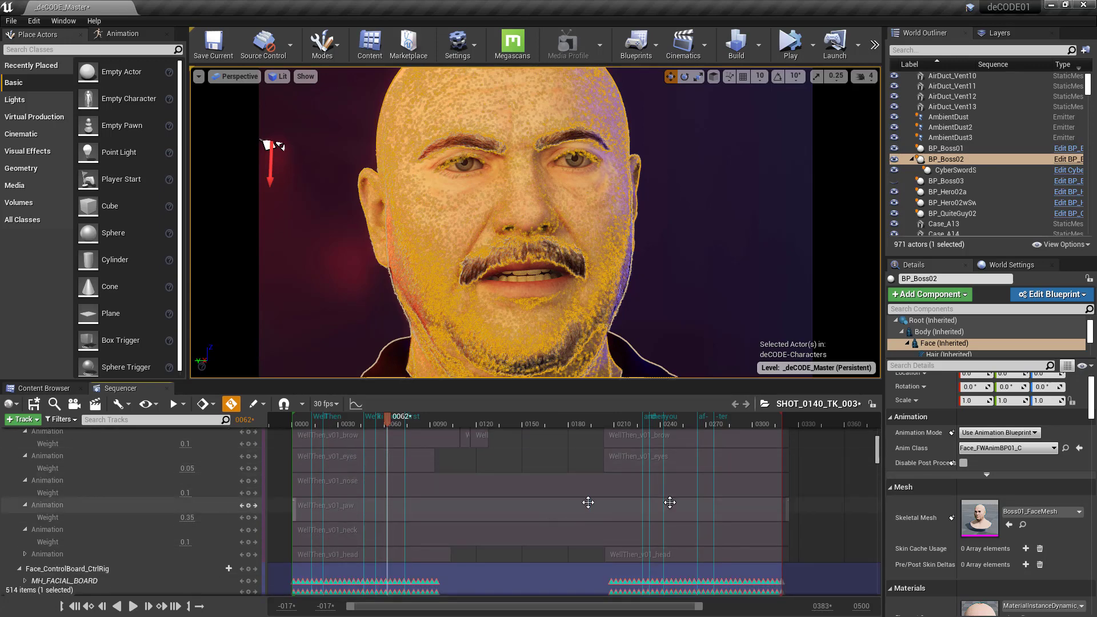
click(74, 569)
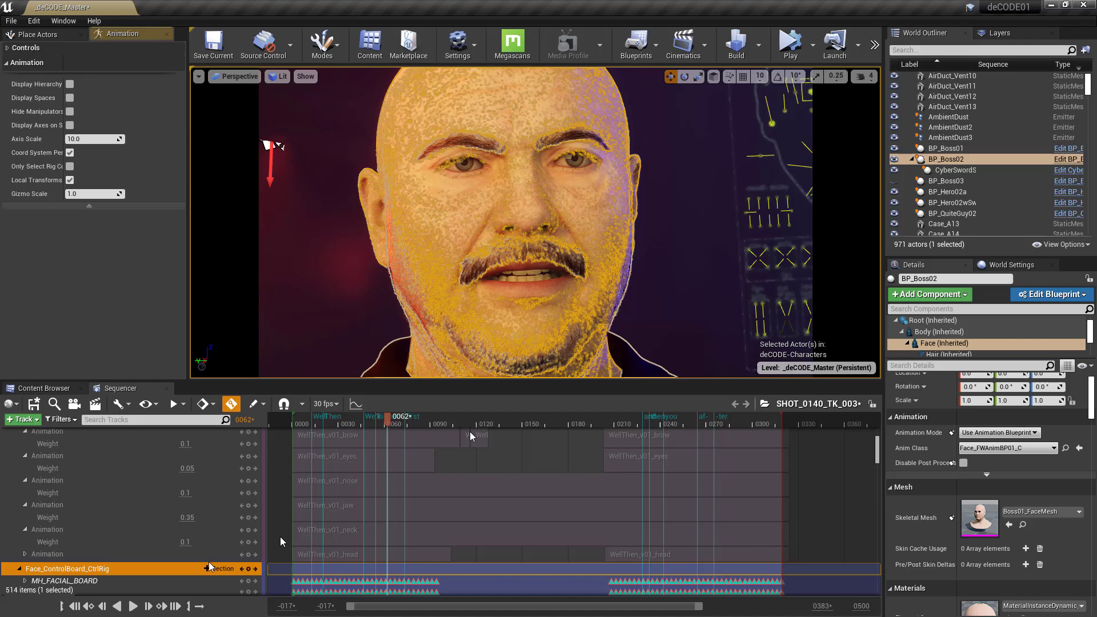
- Unlock the viewport from the Camera Cuts camera and collapse Face_ControlBoard_CtrlRig into one key row
scroll(244, 463, up, 5)
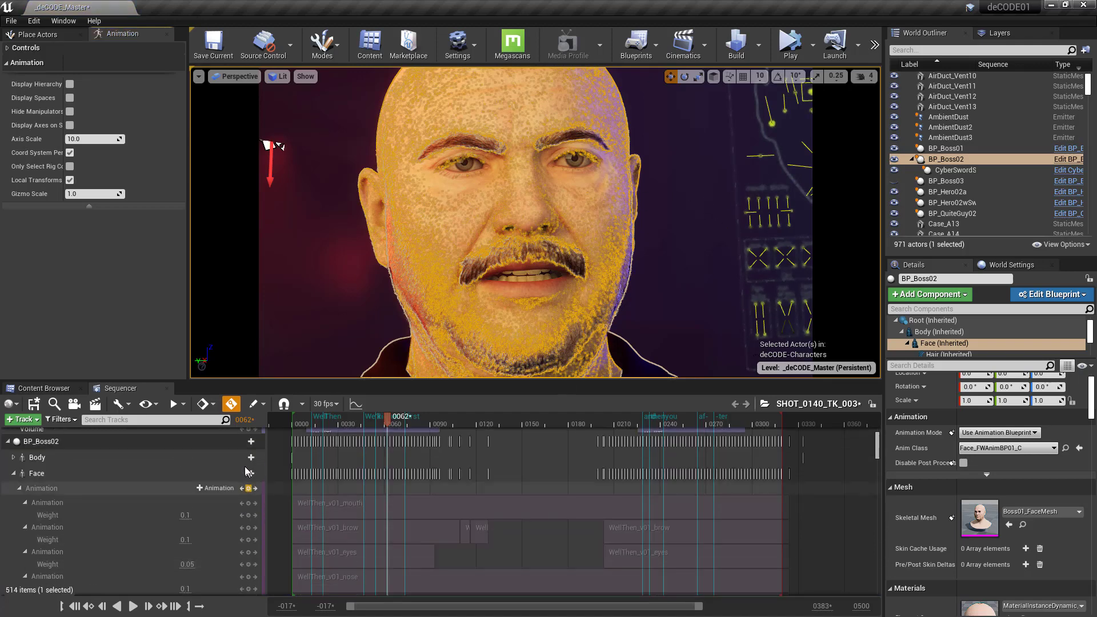
click(252, 439)
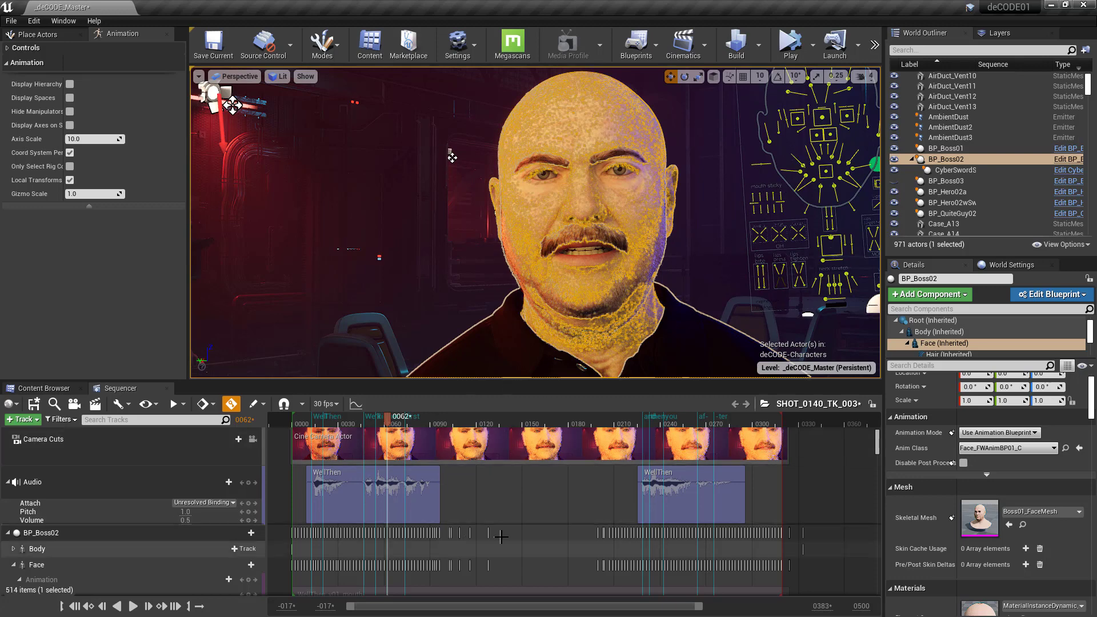
scroll(165, 547, down, 2)
scroll(165, 547, down, 6)
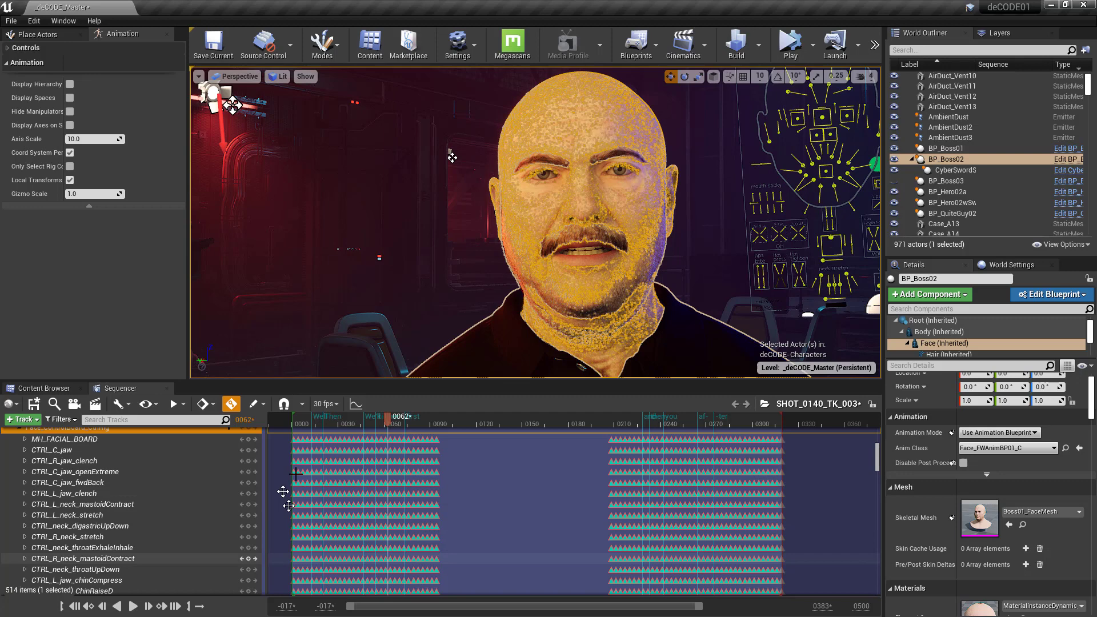
scroll(548, 497, up, 2)
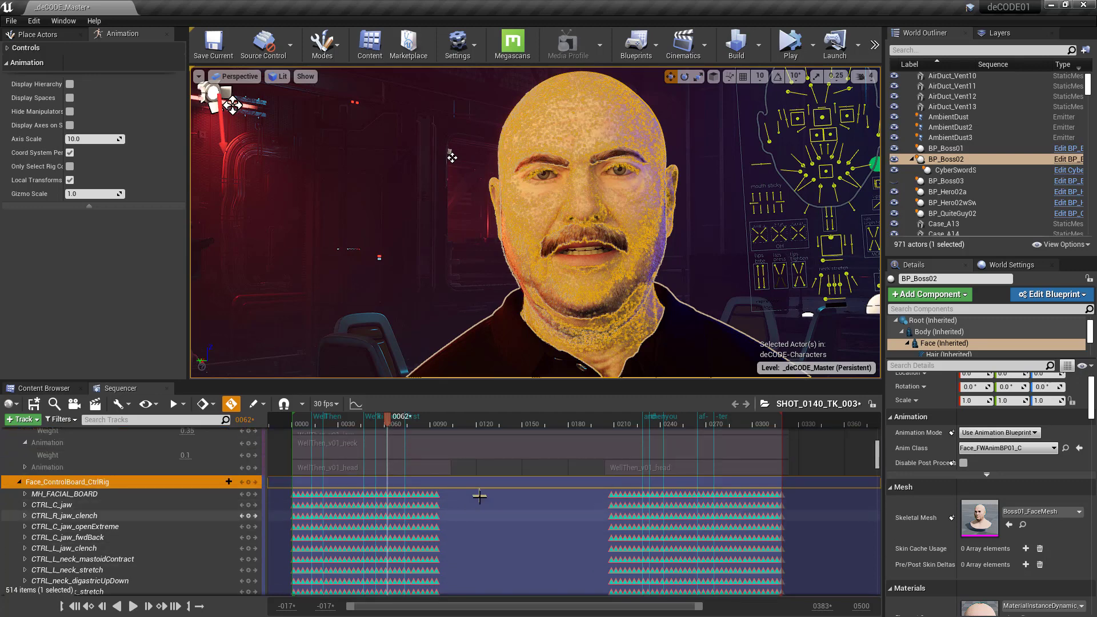
click(19, 484)
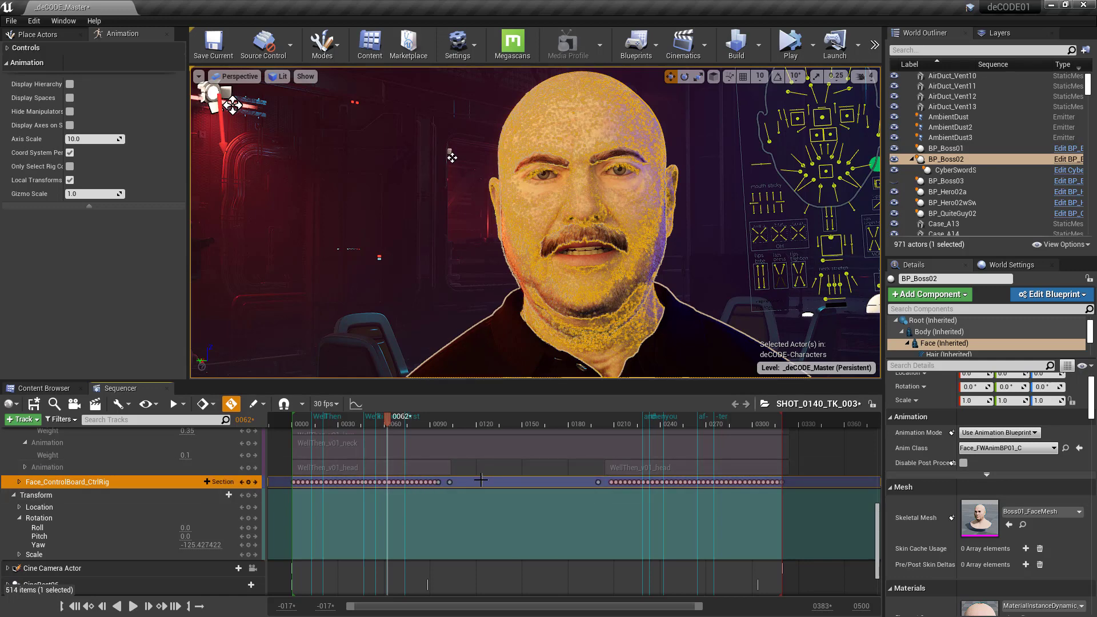
- Box-select keys on the Face_ControlBoard_CtrlRig row and expand the rig to list its CTRL channels
drag(480, 480, 652, 483)
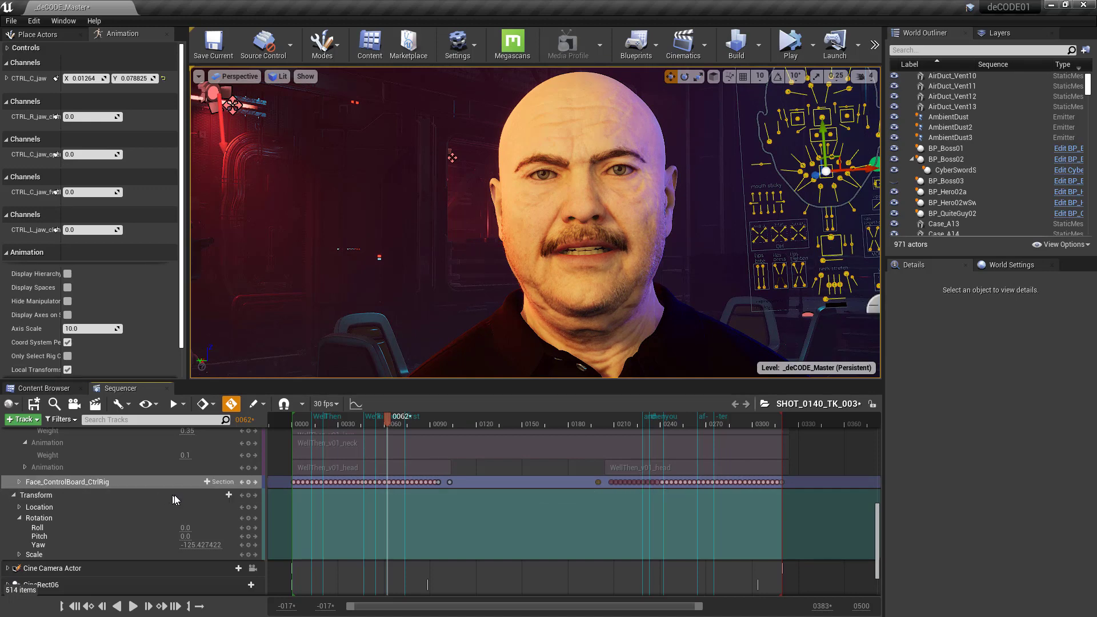
click(478, 424)
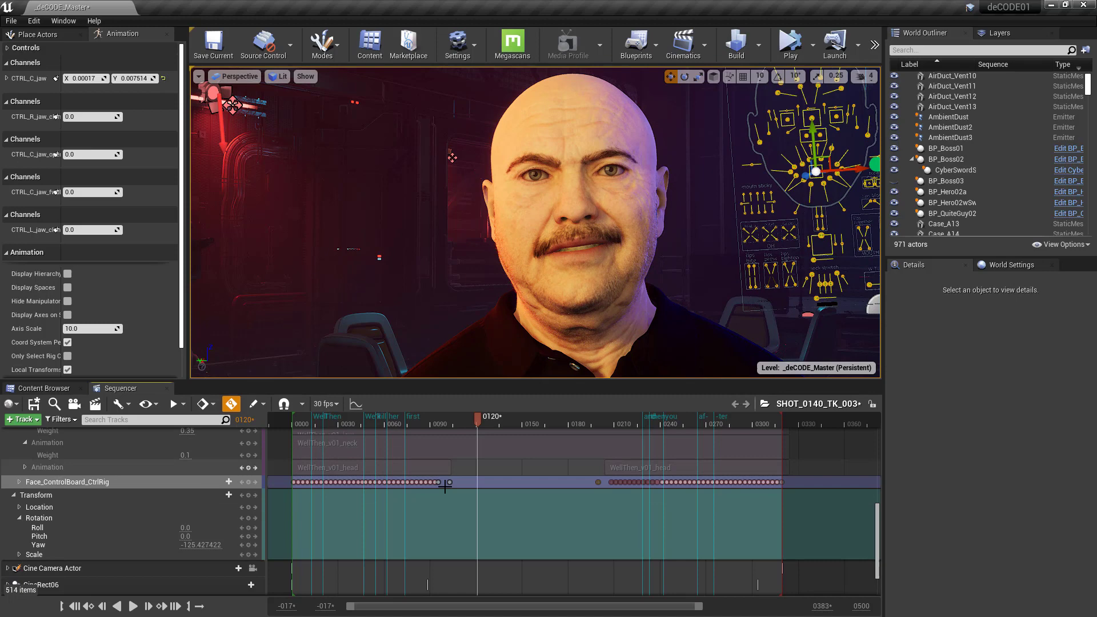
click(19, 483)
click(19, 483)
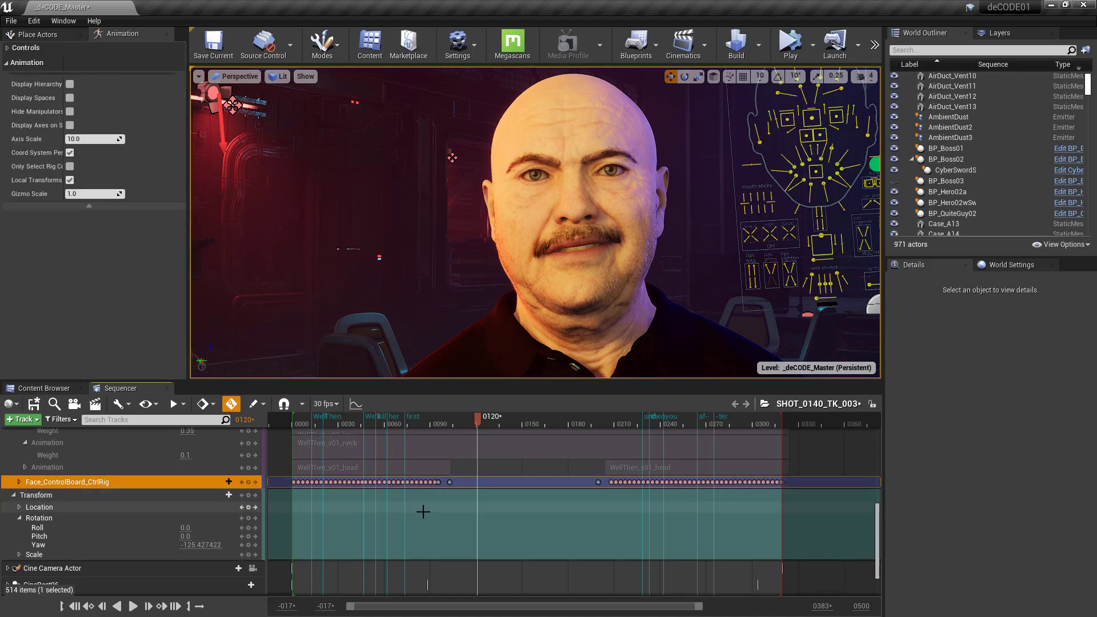
click(19, 481)
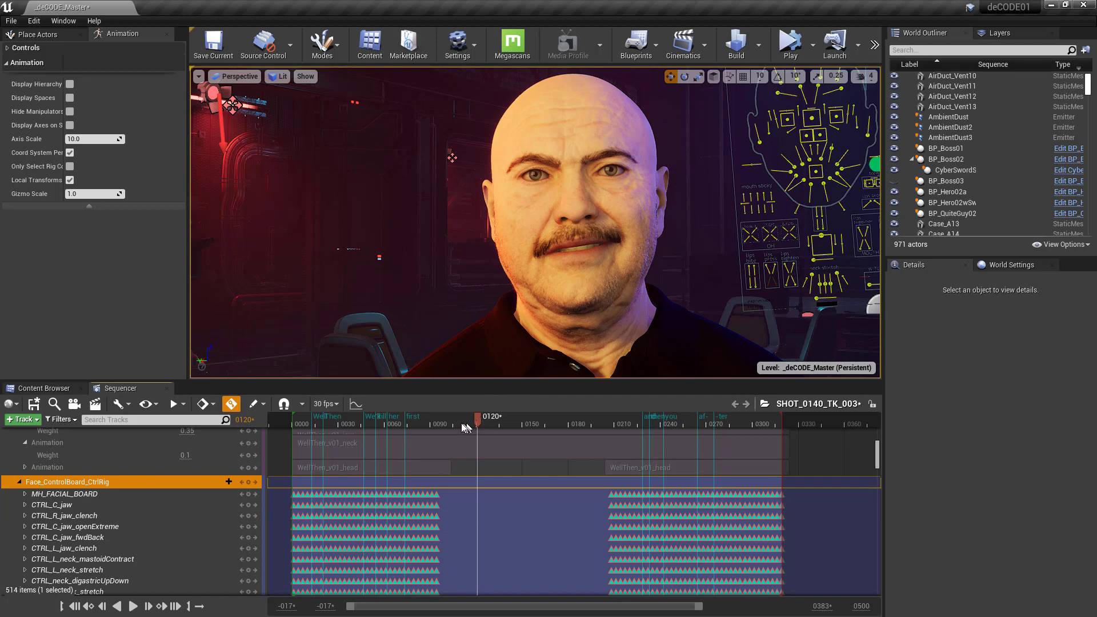
- Scrub to frames 0153 and 0165, back to 0152, and scroll down the channel list
drag(465, 428, 526, 426)
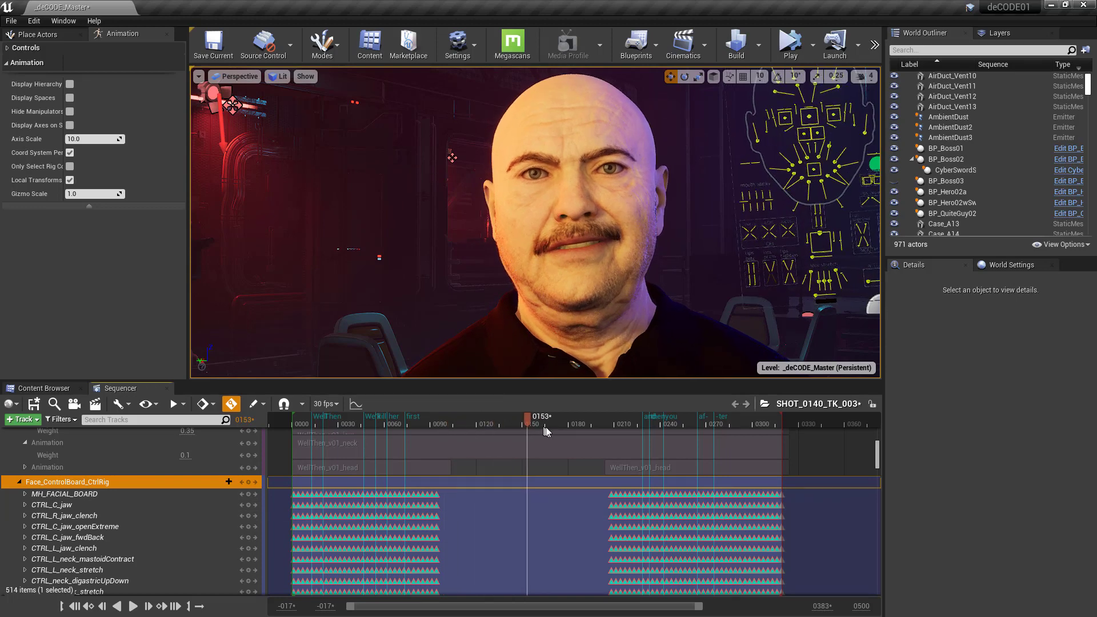
click(546, 426)
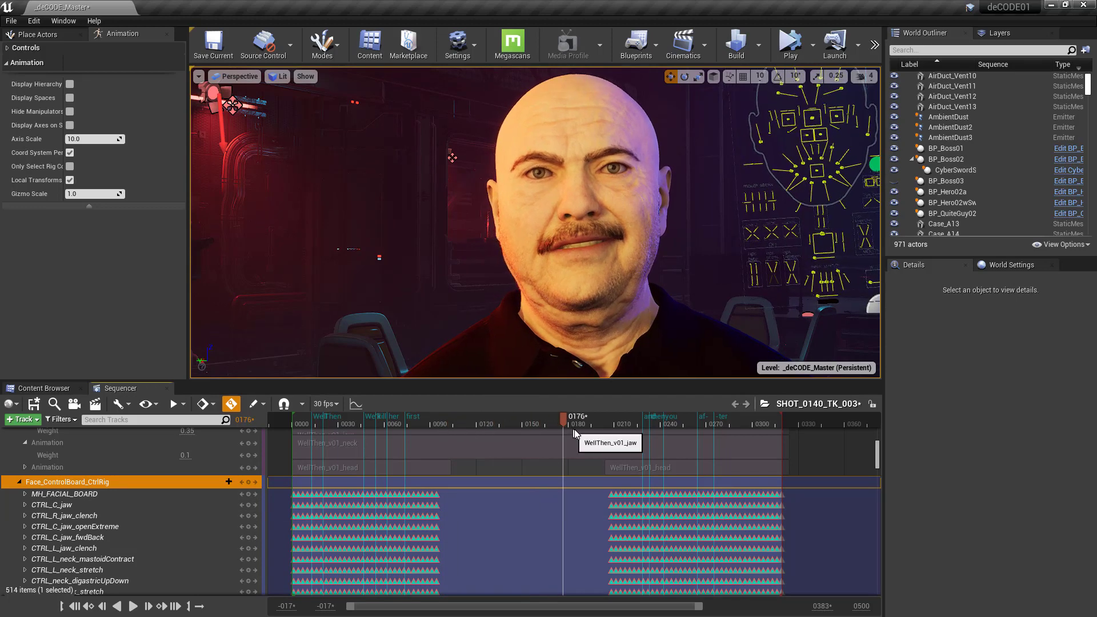
click(526, 424)
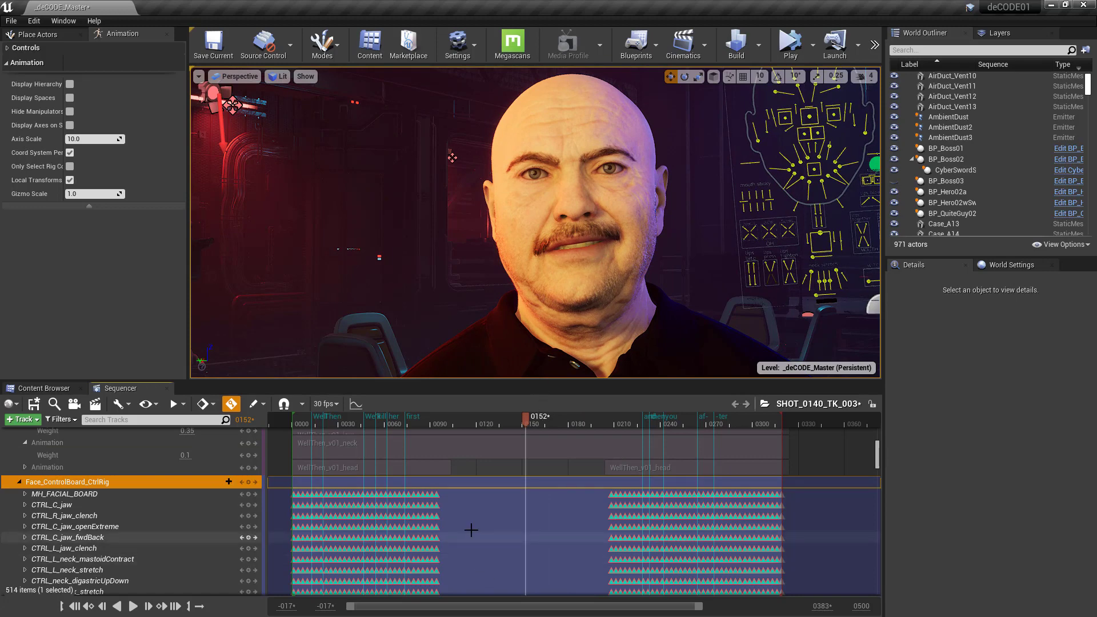
scroll(471, 528, down, 15)
scroll(471, 529, down, 4)
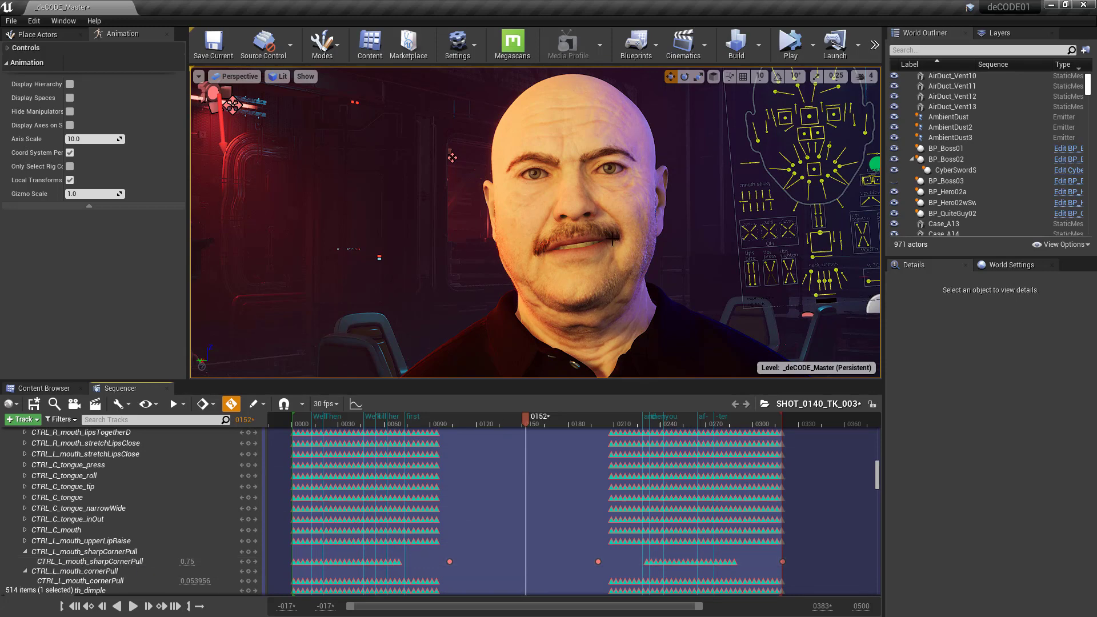
- Select the CTRL_L_mouth_sharpCornerPull key at frame 0102 and view its curve in Sequencer Curves
click(452, 560)
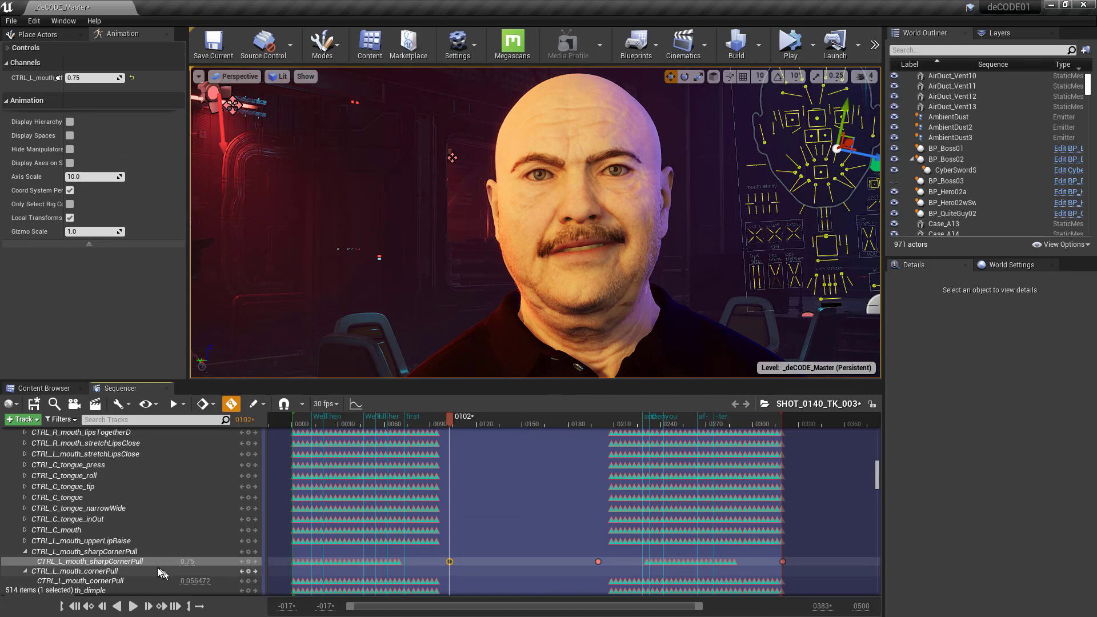
click(131, 561)
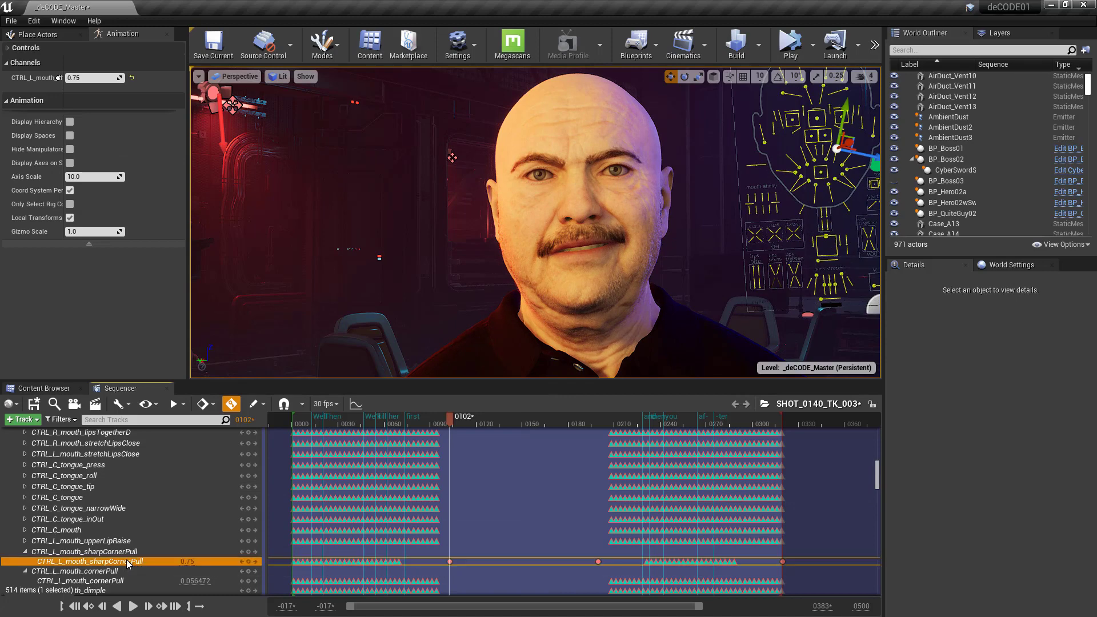
click(355, 404)
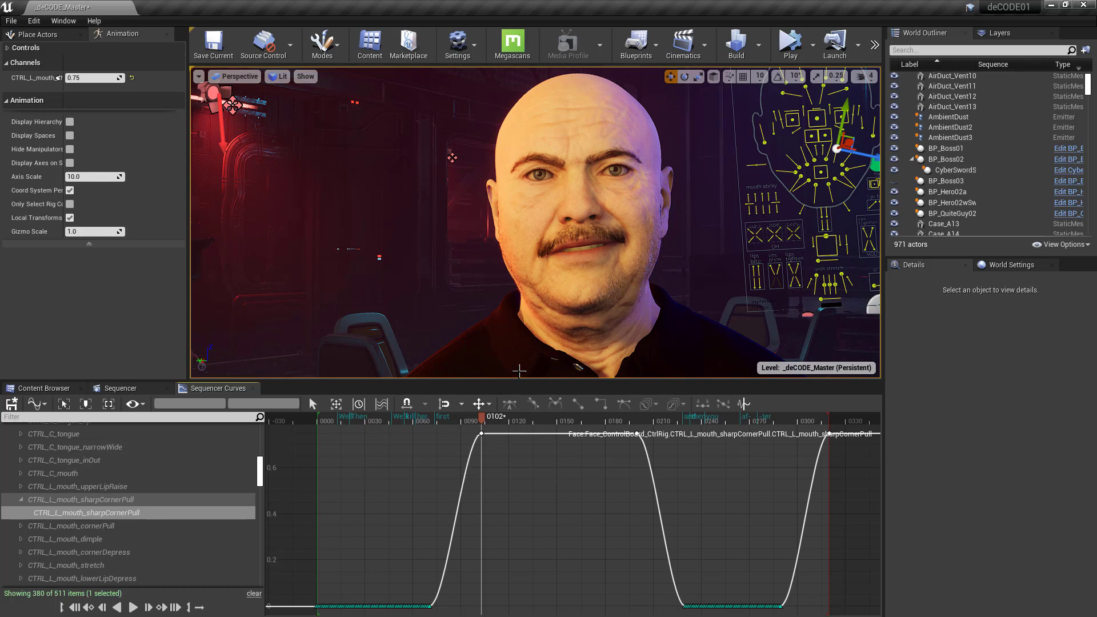
drag(423, 422, 419, 445)
key(Left)
key(Left)
key(Left)
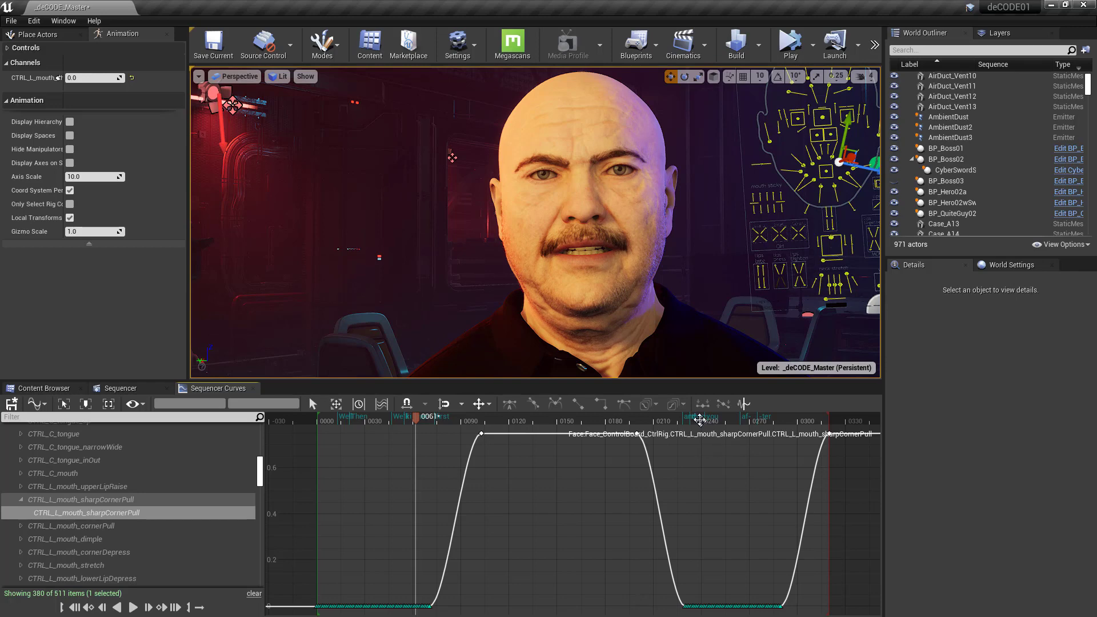
click(699, 420)
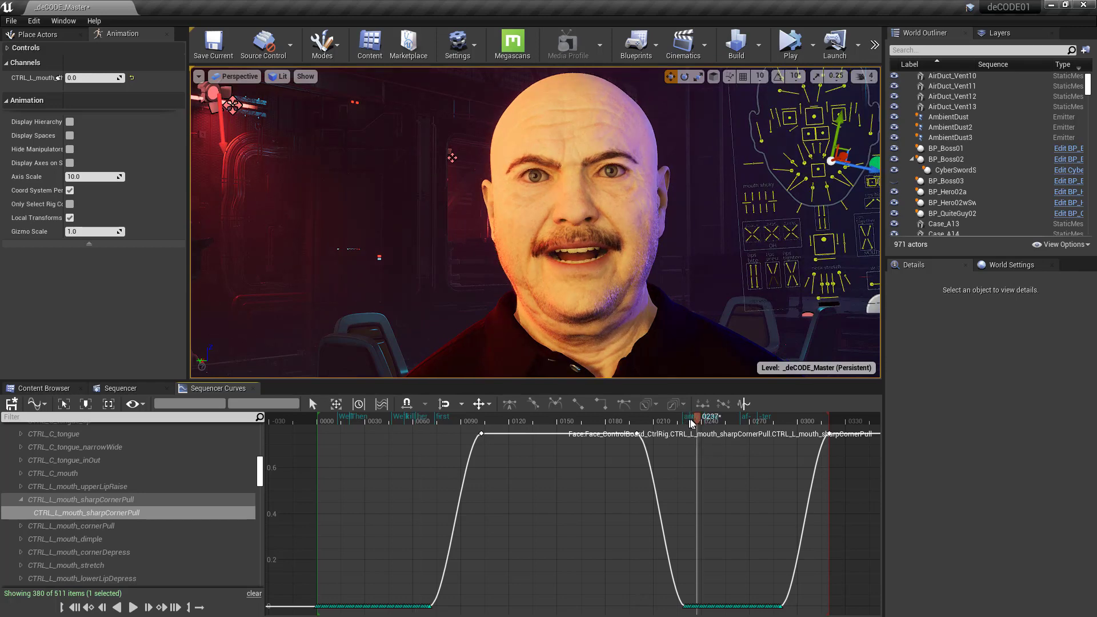
click(704, 420)
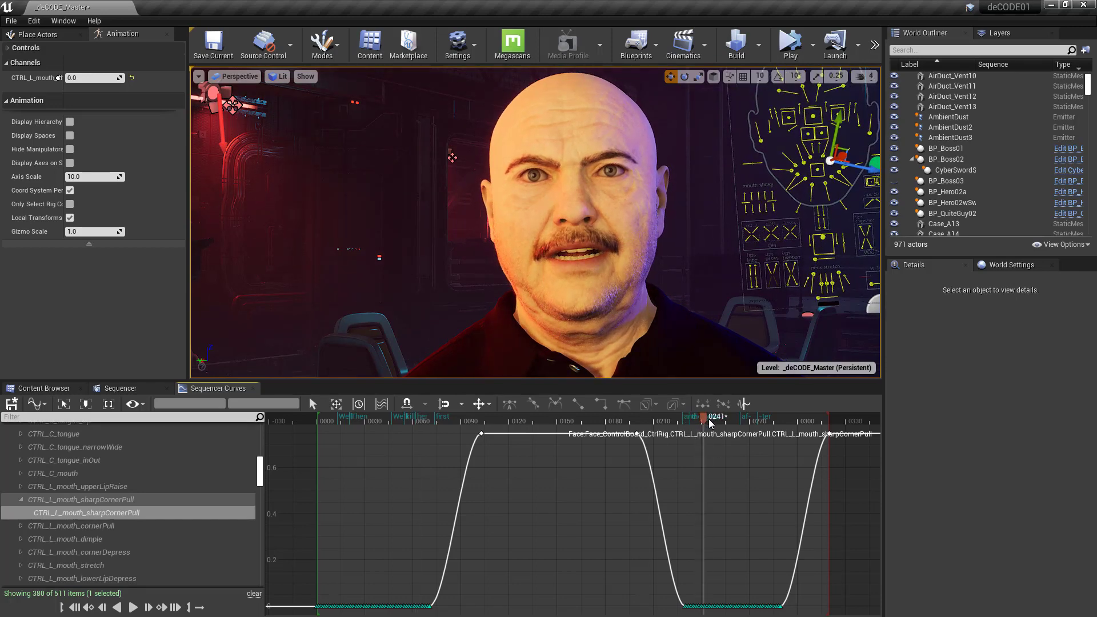
drag(708, 419, 681, 423)
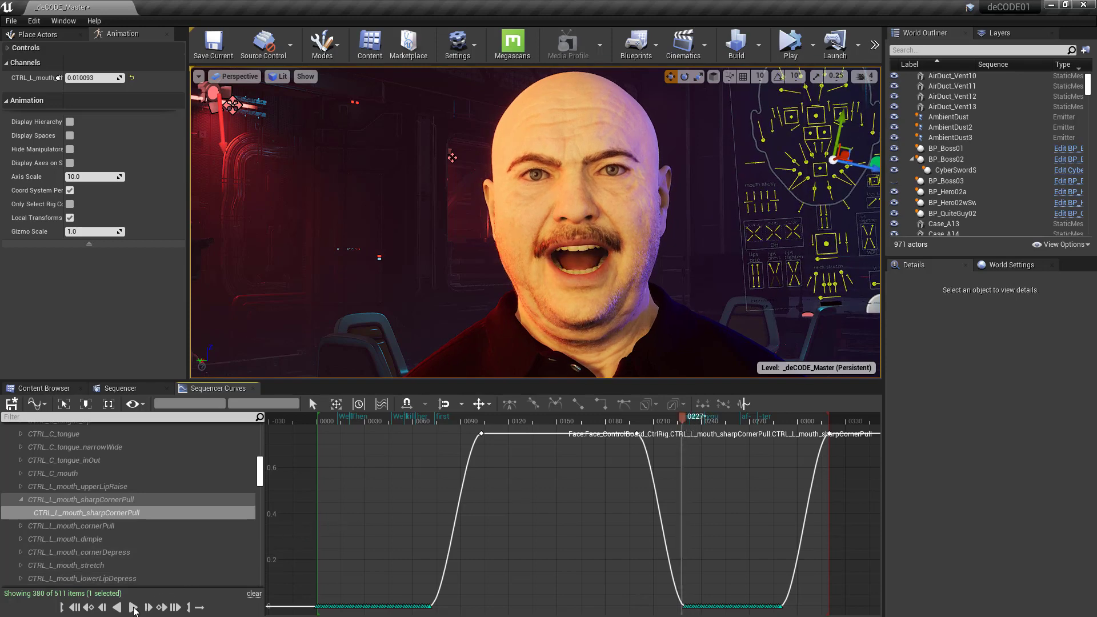
click(133, 608)
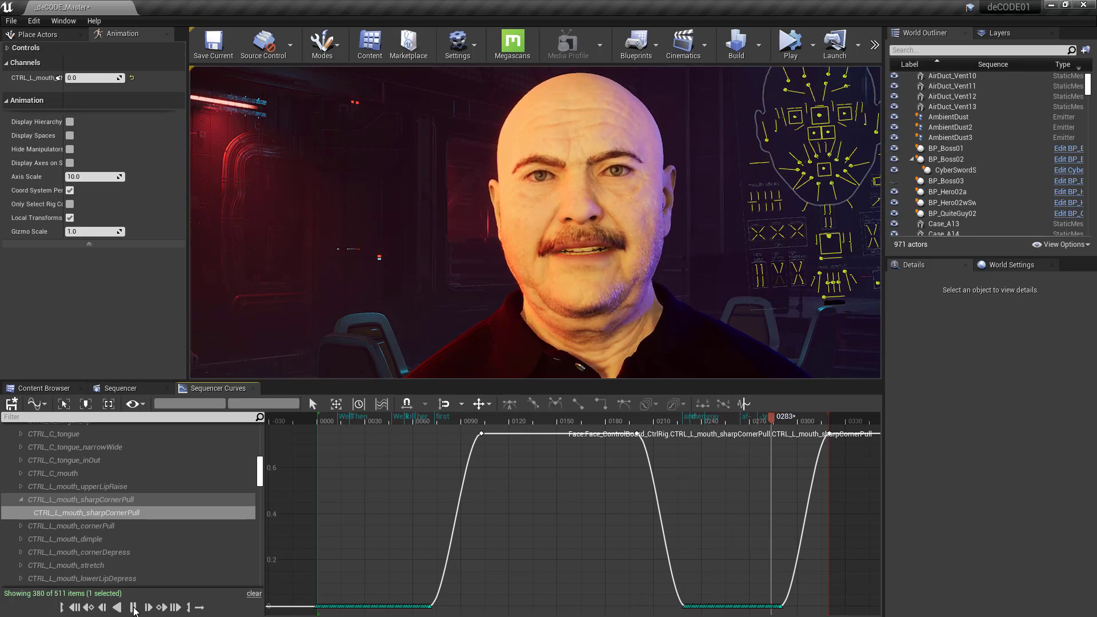
click(133, 608)
drag(718, 424, 704, 433)
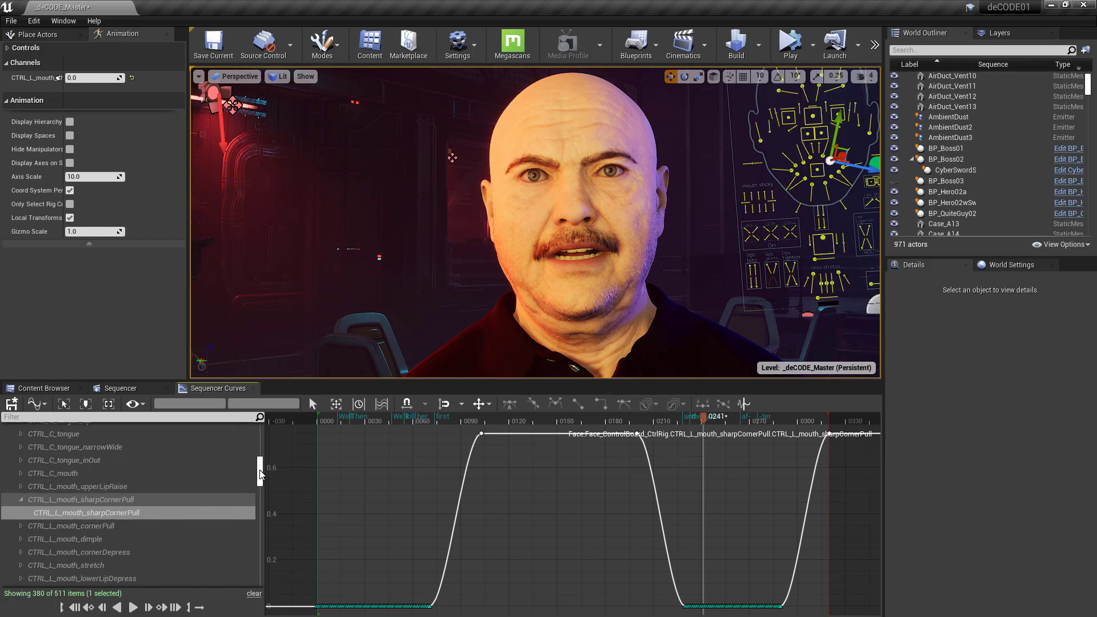
drag(262, 470, 261, 430)
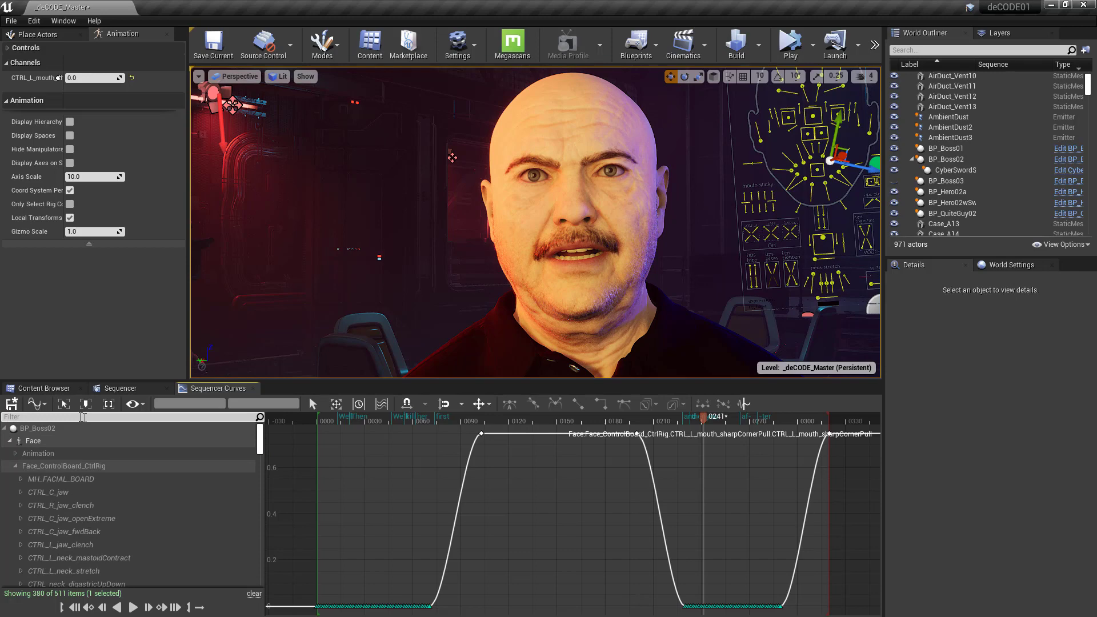
- Filter channels by 'funn' and plot the four L/R mouth funnelU and funnelD curves together
click(79, 416)
text(funn)
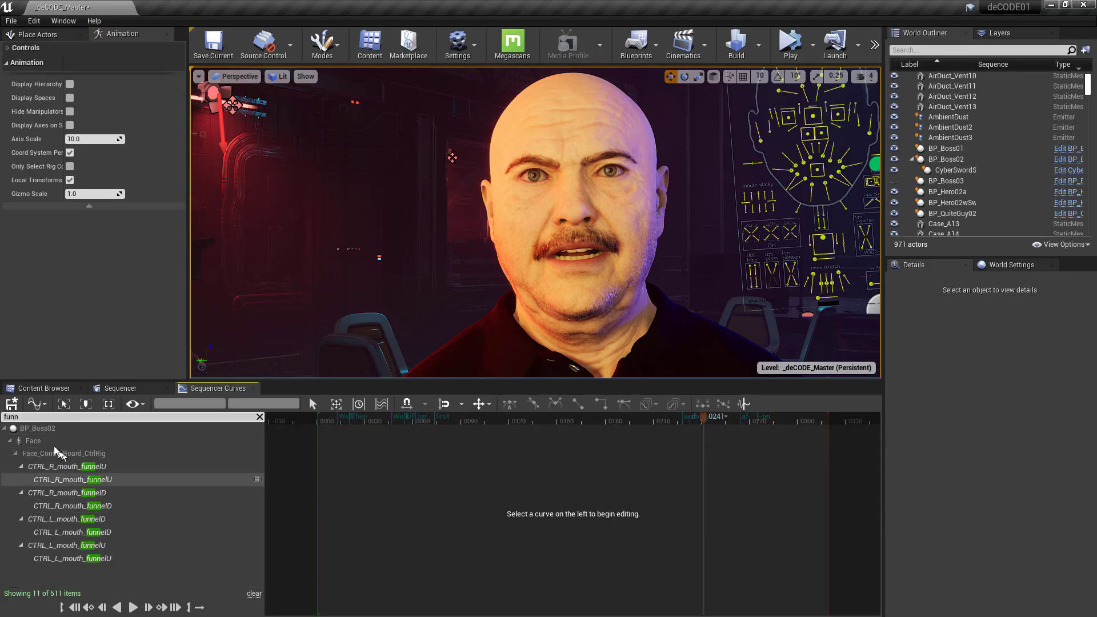
click(91, 480)
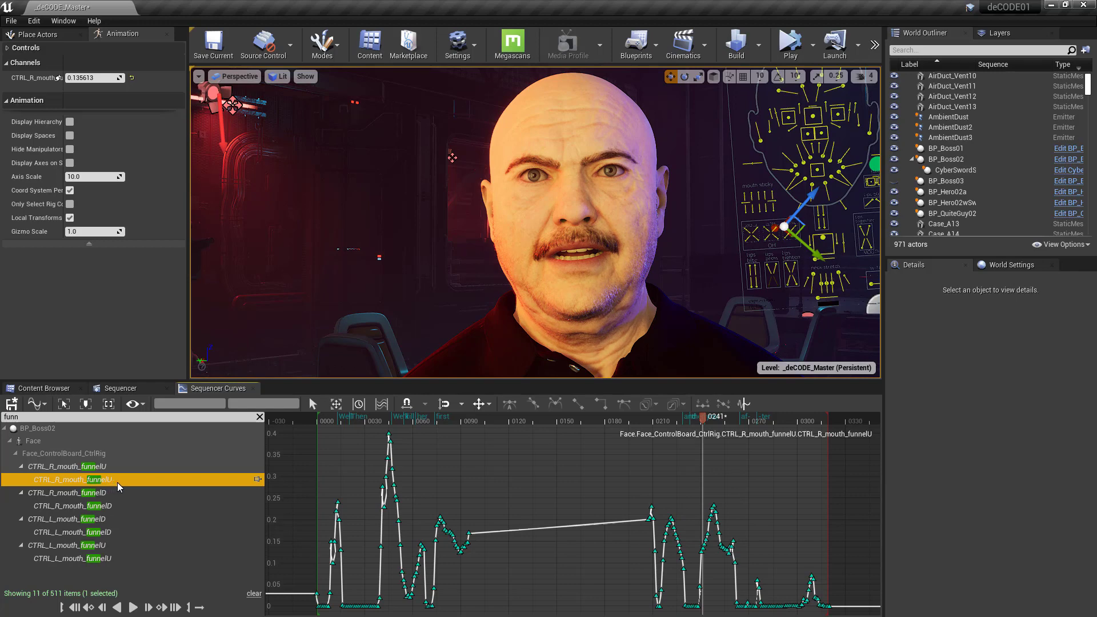
ctrl+click(116, 506)
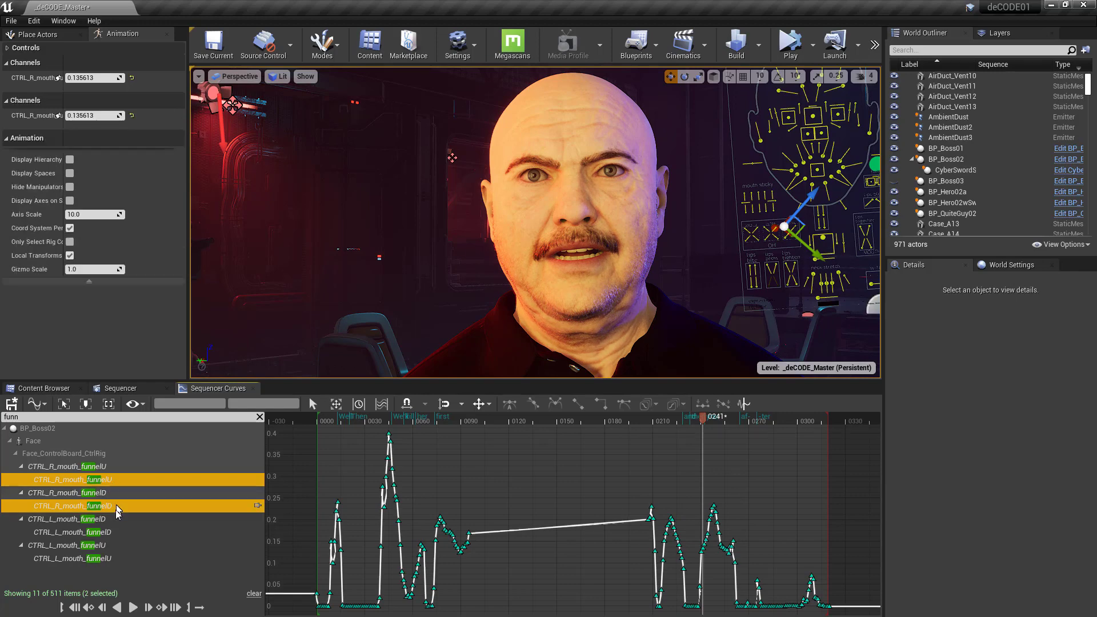
ctrl+click(115, 531)
ctrl+click(113, 559)
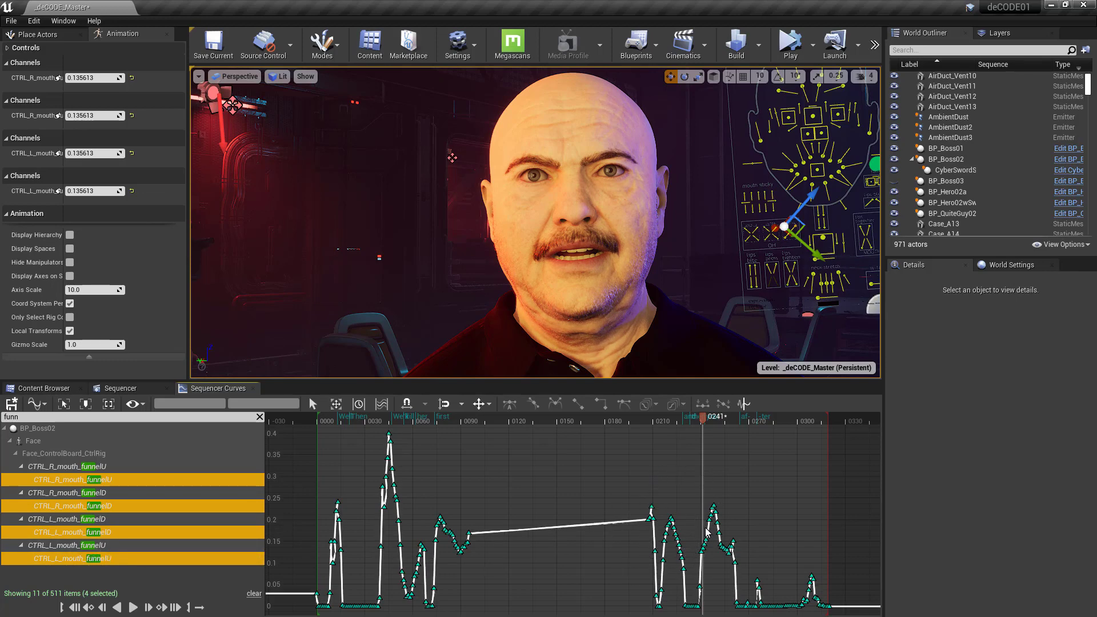
scroll(691, 543, down, 2)
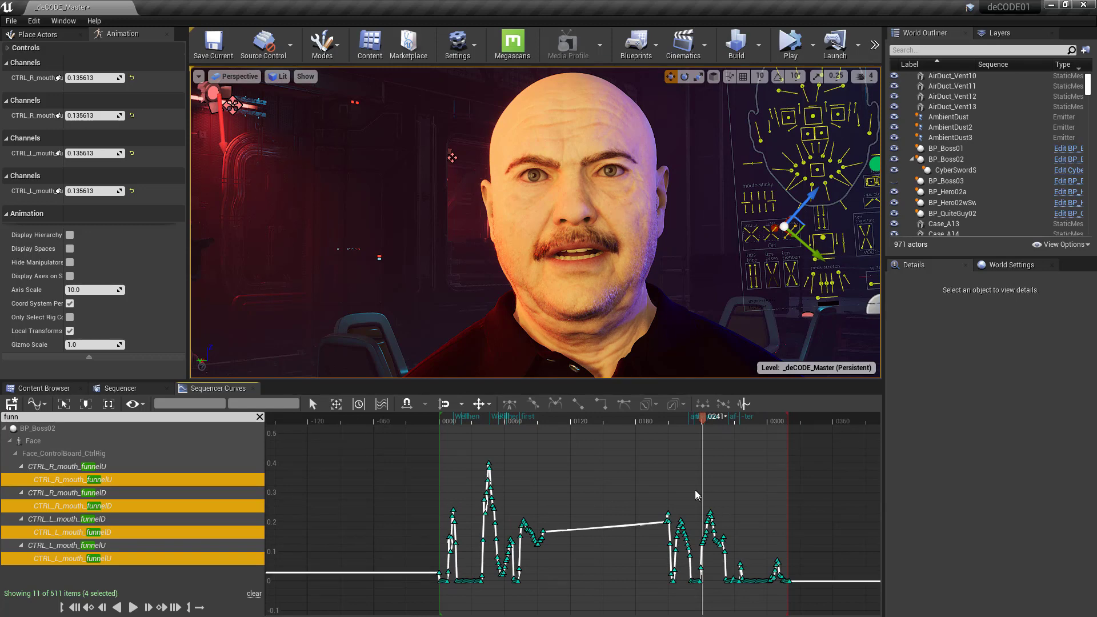
- Multiply the funnel keys near frame 0247 by 4, raising 0.232514 to 0.930056
click(710, 420)
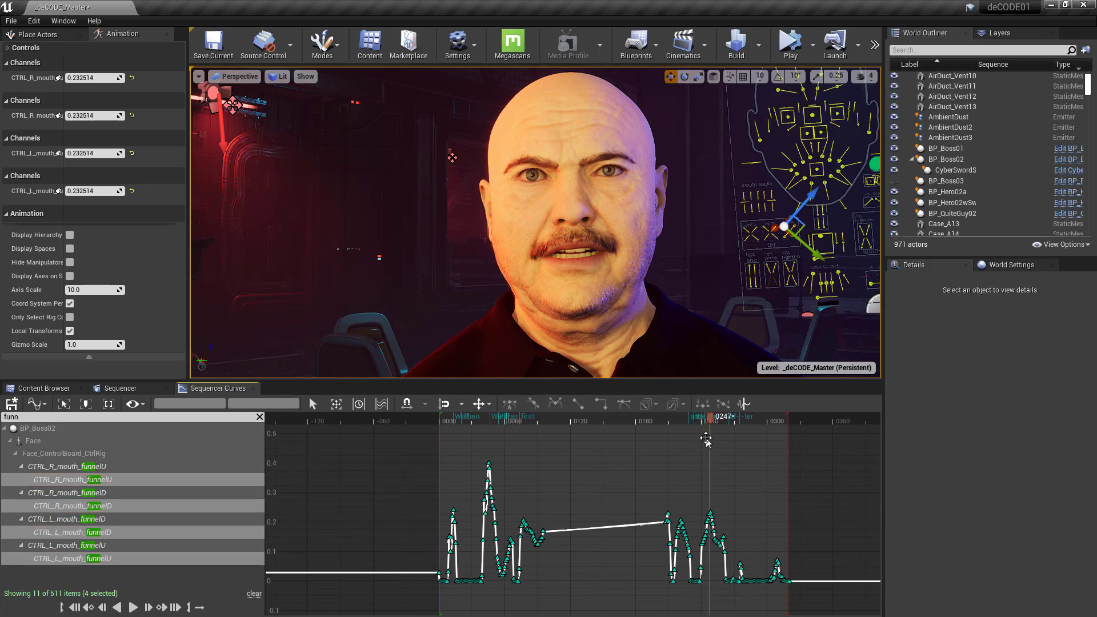
drag(697, 472, 728, 574)
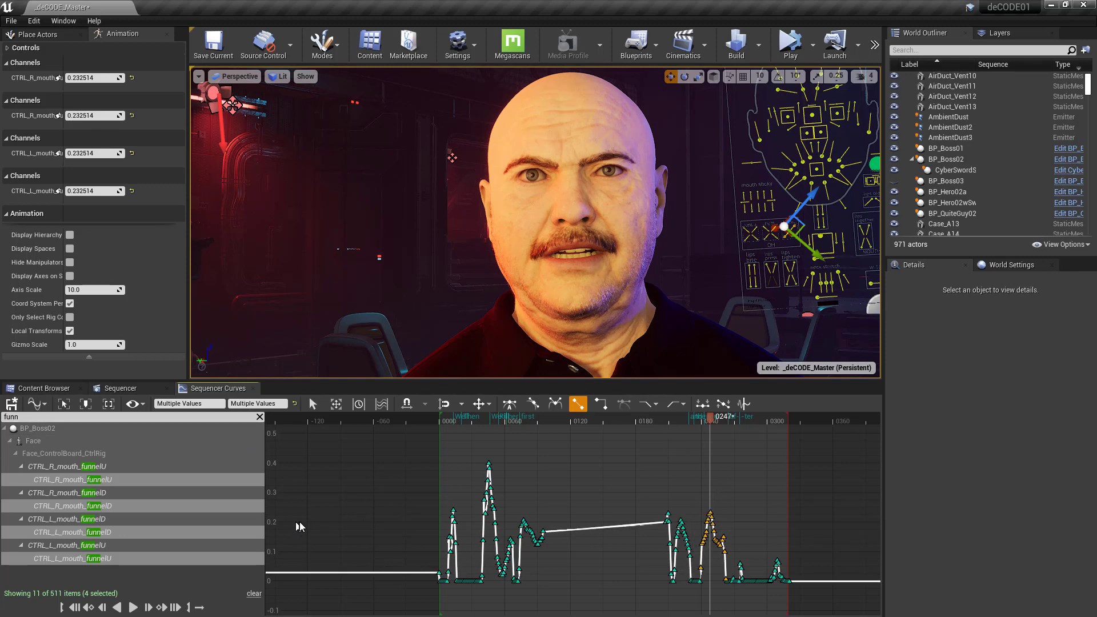
click(253, 403)
text(-)
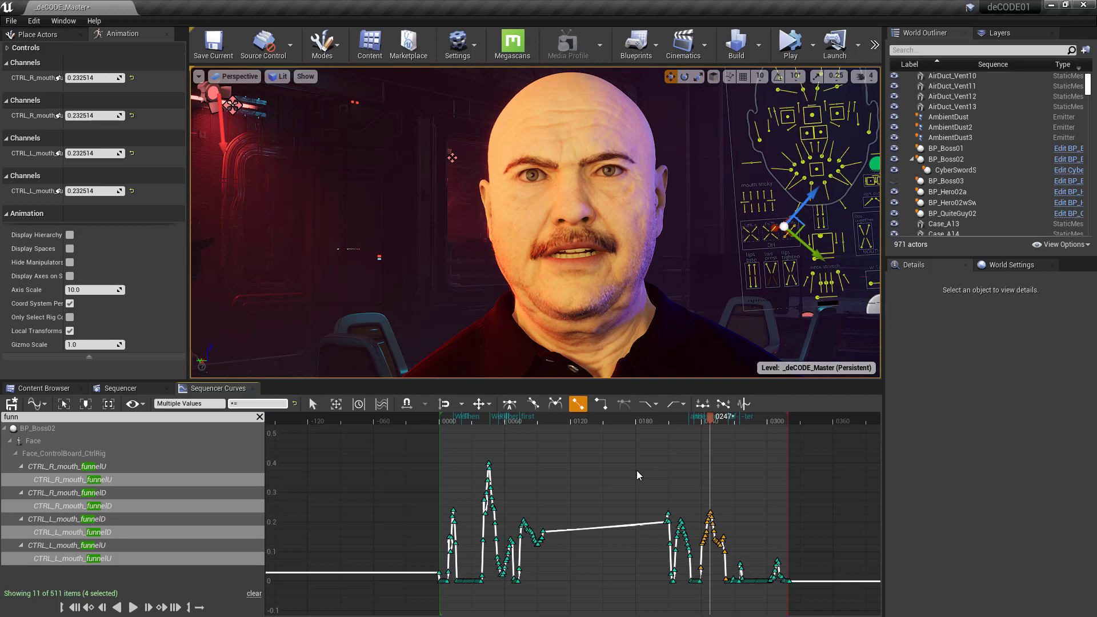
text(=4)
key(Return)
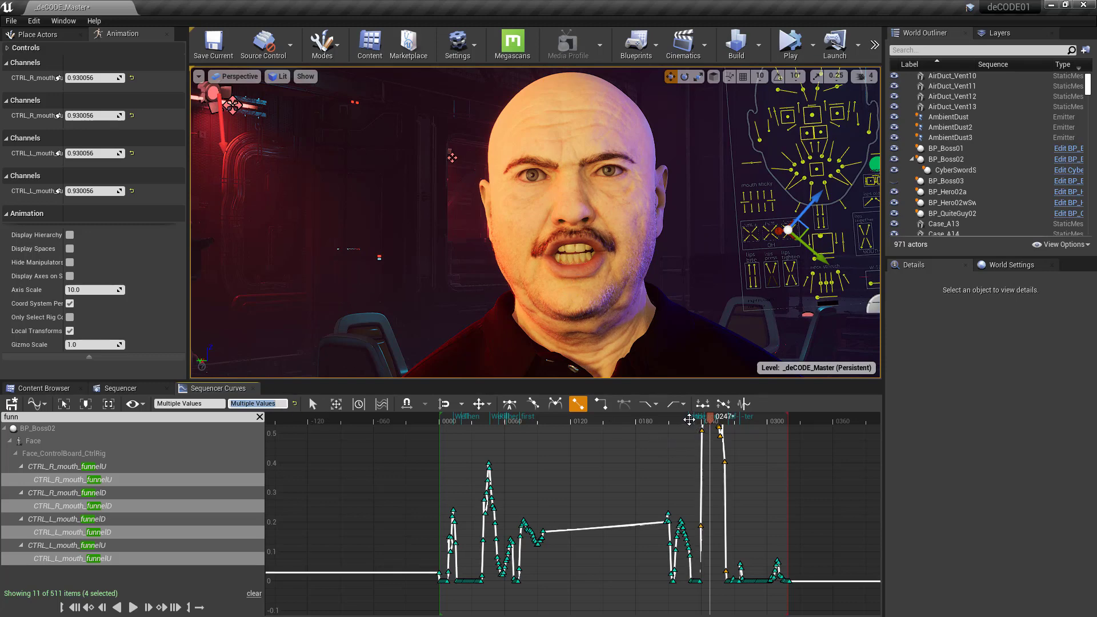
click(690, 420)
click(134, 608)
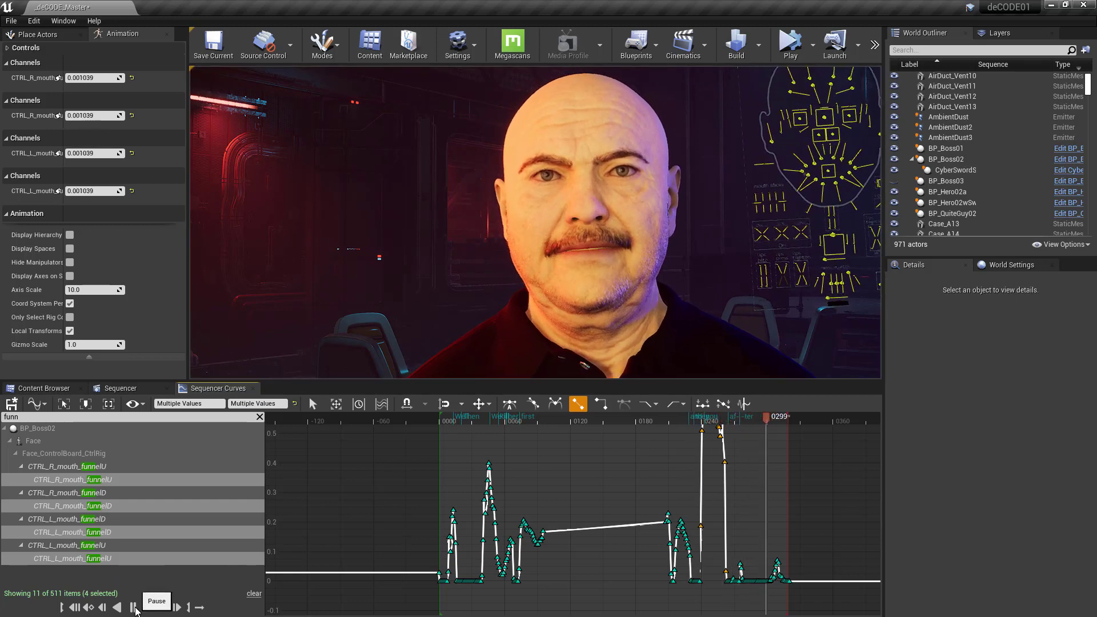
click(134, 608)
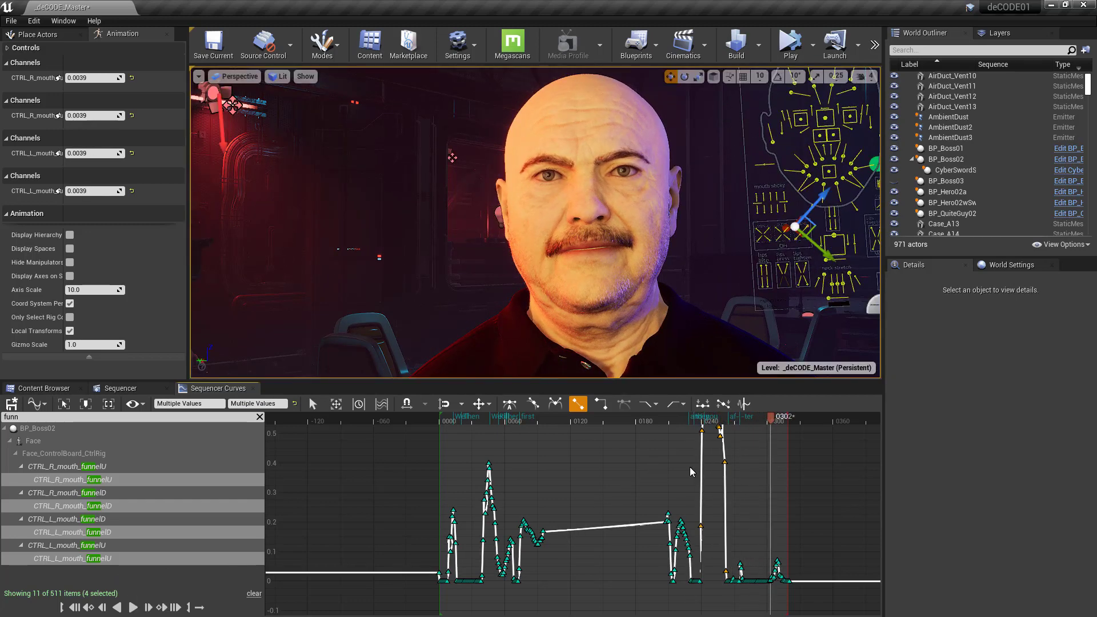